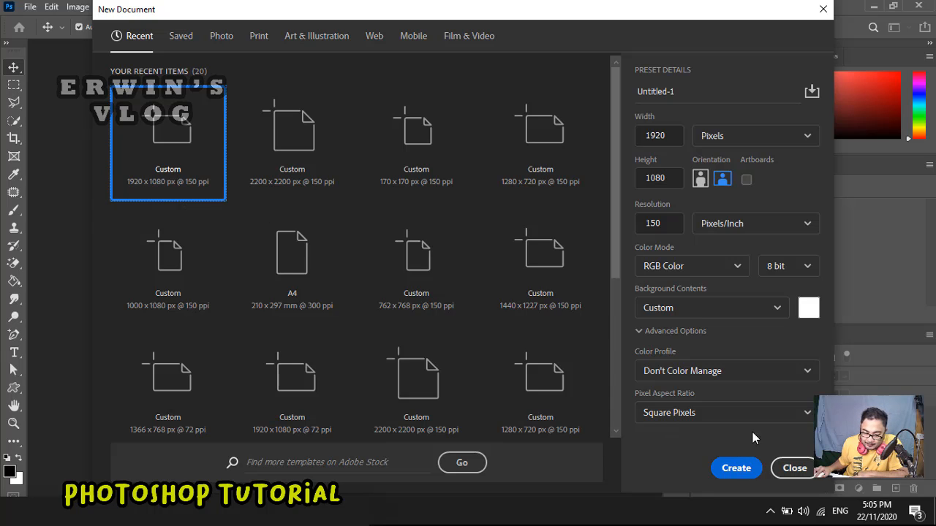
# Create a 1920 x 1080 pixel RGB Color document at 150 pixels/inch and activate the Brush tool
pyautogui.click(735, 469)
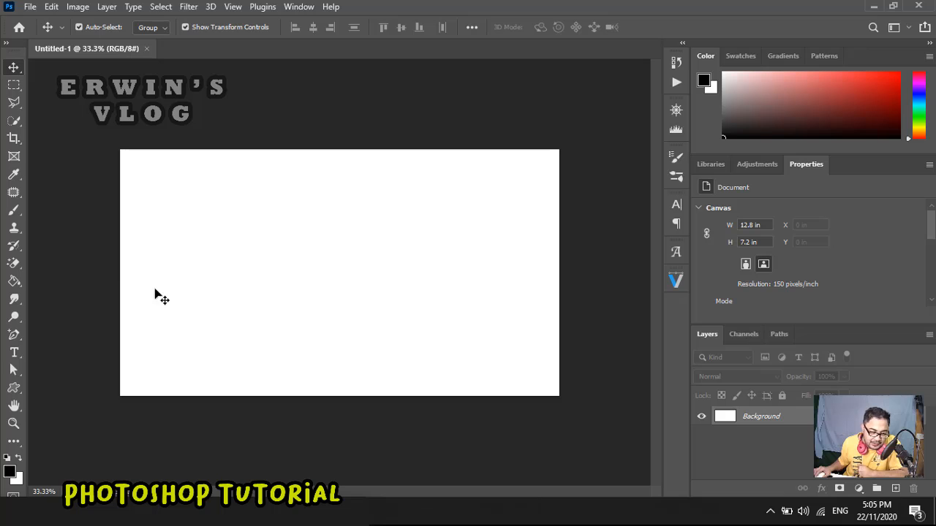
pyautogui.click(12, 213)
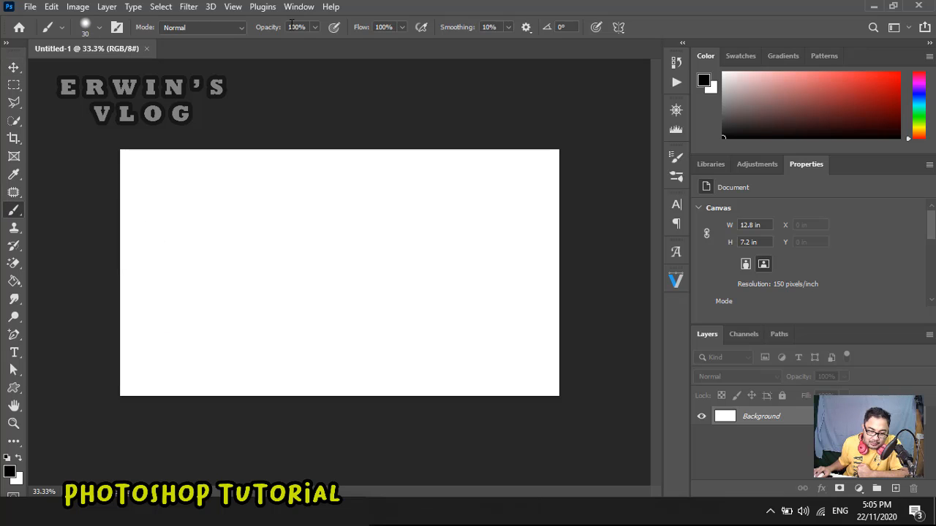
# Try Vertical paint symmetry by brushing a winding black stroke on one side of the axis, and undo the stroke
pyautogui.click(618, 30)
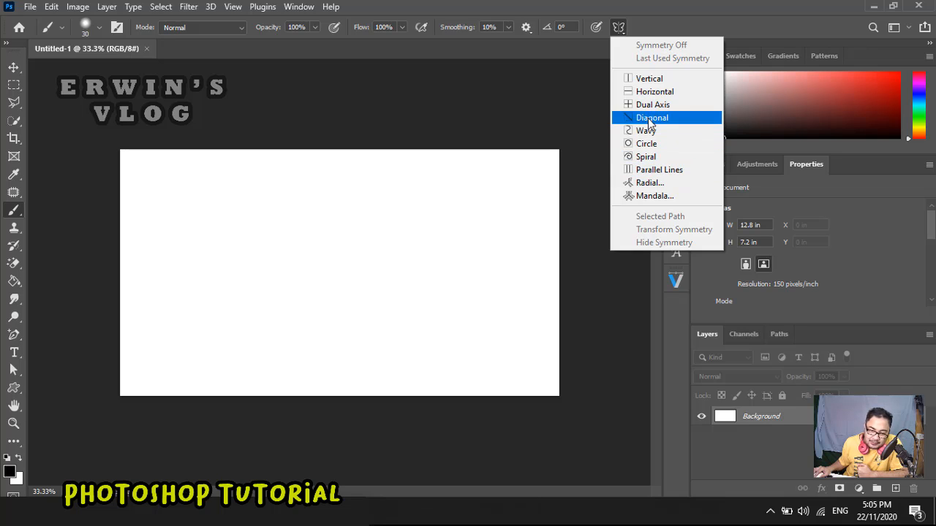
pyautogui.click(650, 79)
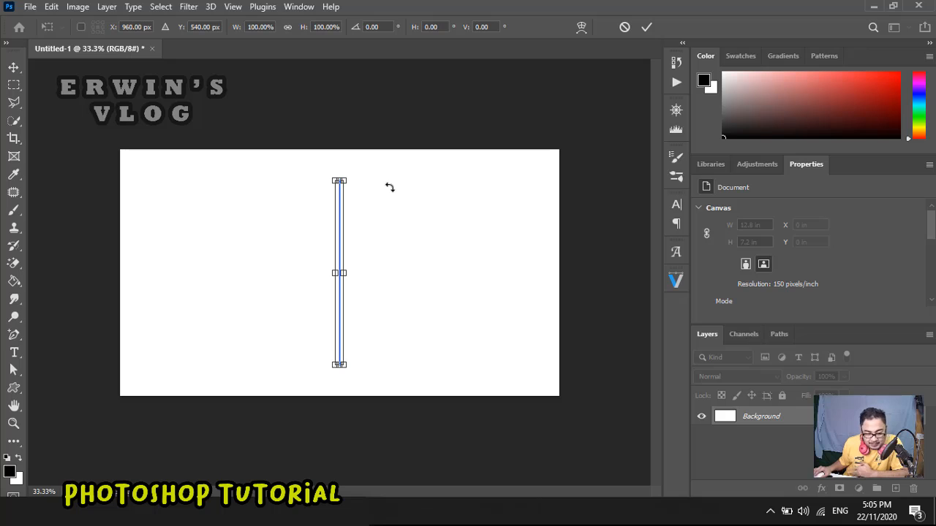
pyautogui.click(16, 214)
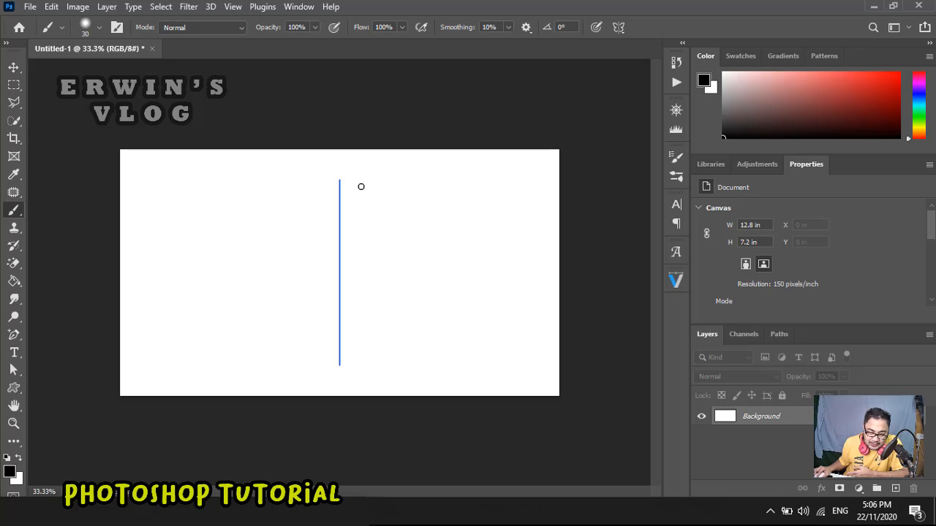
pyautogui.moveTo(360, 186)
pyautogui.mouseDown()
pyautogui.moveTo(401, 190)
pyautogui.moveTo(371, 212)
pyautogui.moveTo(382, 229)
pyautogui.moveTo(459, 228)
pyautogui.moveTo(463, 239)
pyautogui.moveTo(452, 257)
pyautogui.moveTo(360, 271)
pyautogui.moveTo(441, 282)
pyautogui.moveTo(467, 298)
pyautogui.moveTo(440, 314)
pyautogui.moveTo(375, 318)
pyautogui.moveTo(378, 334)
pyautogui.moveTo(481, 339)
pyautogui.moveTo(502, 319)
pyautogui.moveTo(515, 282)
pyautogui.moveTo(502, 188)
pyautogui.moveTo(405, 161)
pyautogui.moveTo(364, 180)
pyautogui.mouseUp()
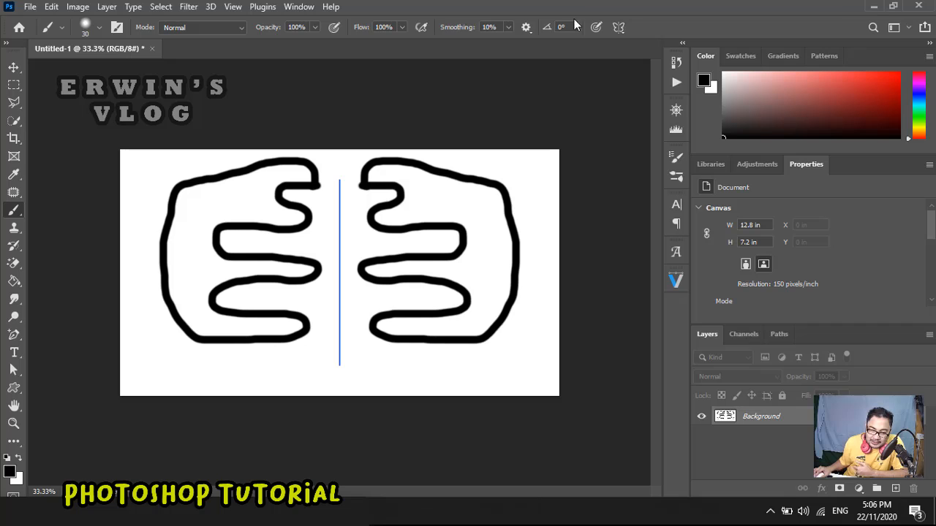
pyautogui.hotkey('ctrl', 'z')
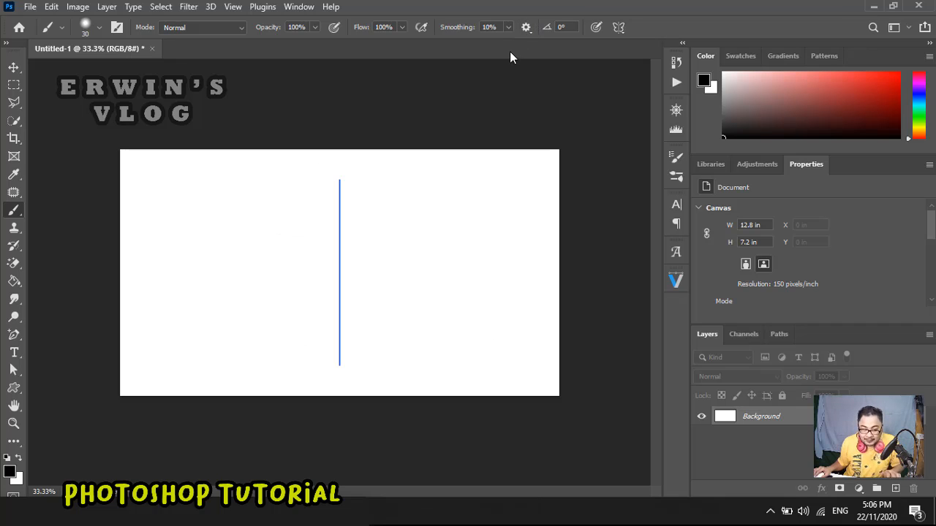
# Try Horizontal paint symmetry by brushing a wavy black line along the upper side of the axis, and undo the line
pyautogui.click(618, 28)
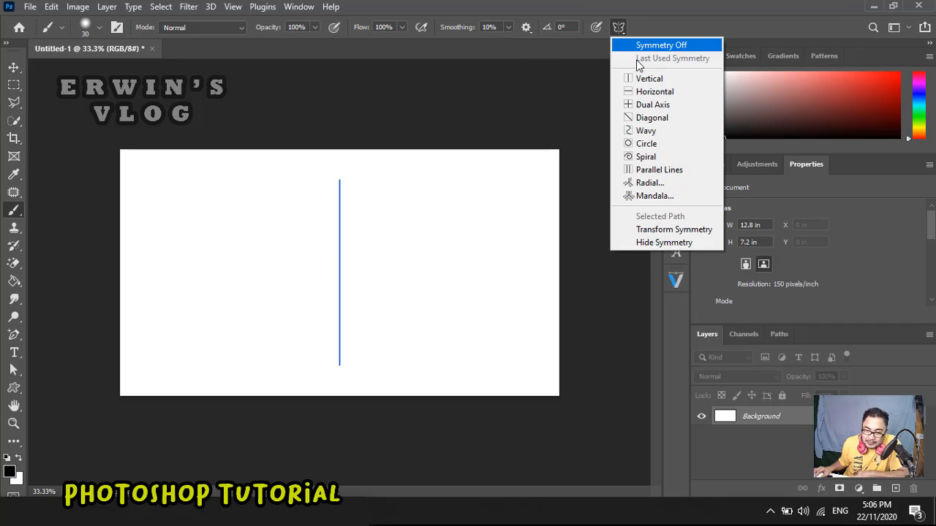
pyautogui.click(650, 92)
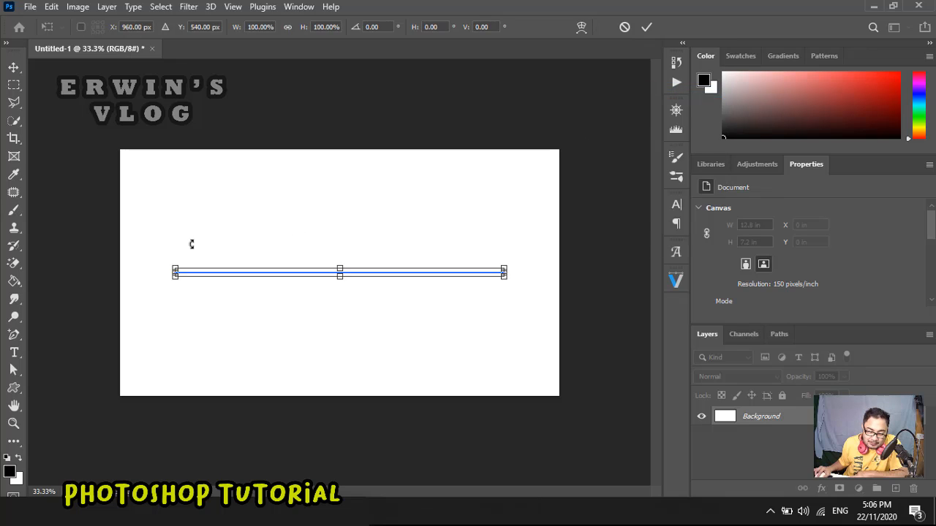
pyautogui.click(14, 210)
pyautogui.moveTo(170, 253)
pyautogui.mouseDown()
pyautogui.moveTo(191, 233)
pyautogui.moveTo(233, 258)
pyautogui.moveTo(242, 238)
pyautogui.moveTo(270, 233)
pyautogui.moveTo(282, 254)
pyautogui.moveTo(300, 253)
pyautogui.moveTo(327, 229)
pyautogui.moveTo(353, 253)
pyautogui.moveTo(400, 228)
pyautogui.moveTo(413, 249)
pyautogui.moveTo(431, 251)
pyautogui.moveTo(453, 229)
pyautogui.moveTo(476, 253)
pyautogui.moveTo(503, 232)
pyautogui.moveTo(523, 264)
pyautogui.mouseUp()
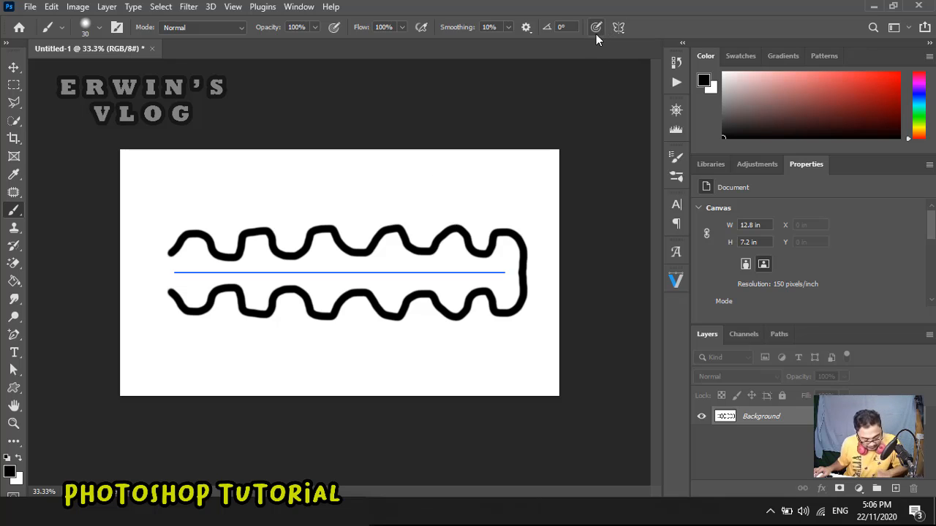
pyautogui.hotkey('ctrl', 'z')
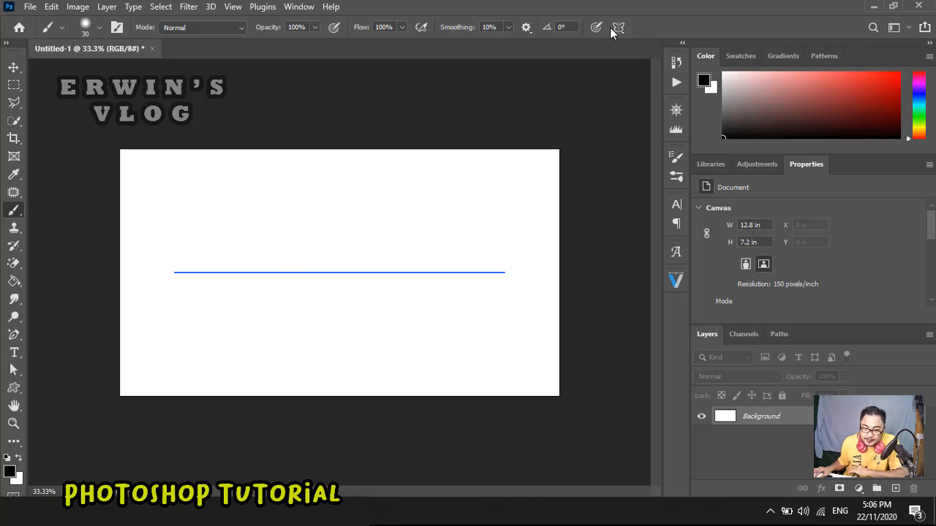
# Try Dual Axis paint symmetry with a curling brush stroke in one quadrant, preview it without the guides, and undo the stroke
pyautogui.click(618, 27)
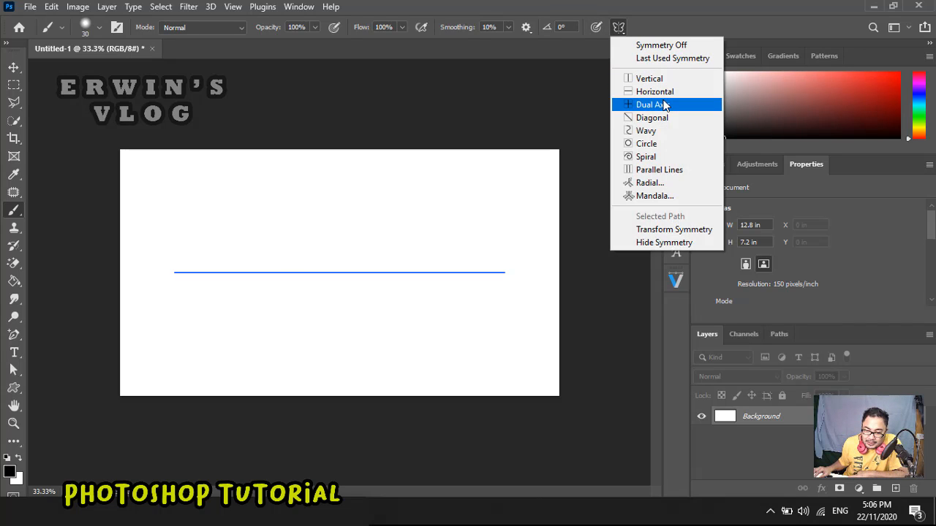
pyautogui.click(653, 105)
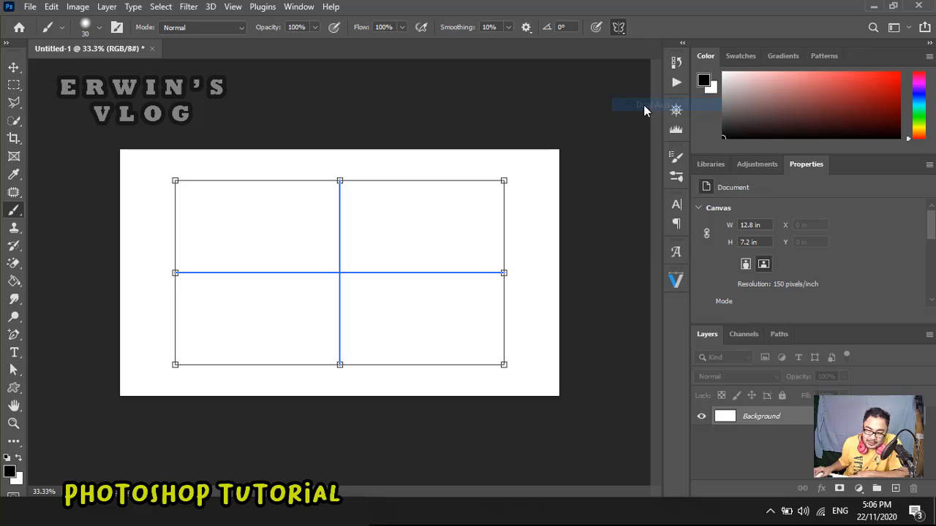
pyautogui.click(14, 211)
pyautogui.moveTo(371, 192)
pyautogui.mouseDown()
pyautogui.moveTo(395, 214)
pyautogui.moveTo(350, 256)
pyautogui.moveTo(356, 262)
pyautogui.moveTo(397, 257)
pyautogui.moveTo(425, 212)
pyautogui.moveTo(407, 182)
pyautogui.moveTo(379, 178)
pyautogui.moveTo(391, 164)
pyautogui.moveTo(419, 166)
pyautogui.moveTo(439, 182)
pyautogui.moveTo(440, 220)
pyautogui.moveTo(421, 254)
pyautogui.moveTo(444, 264)
pyautogui.moveTo(466, 199)
pyautogui.moveTo(441, 164)
pyautogui.mouseUp()
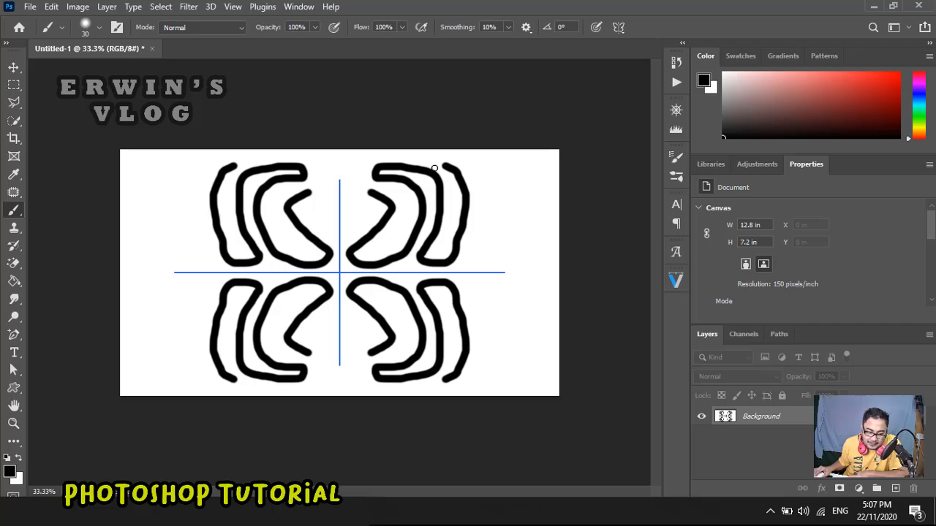
pyautogui.click(15, 70)
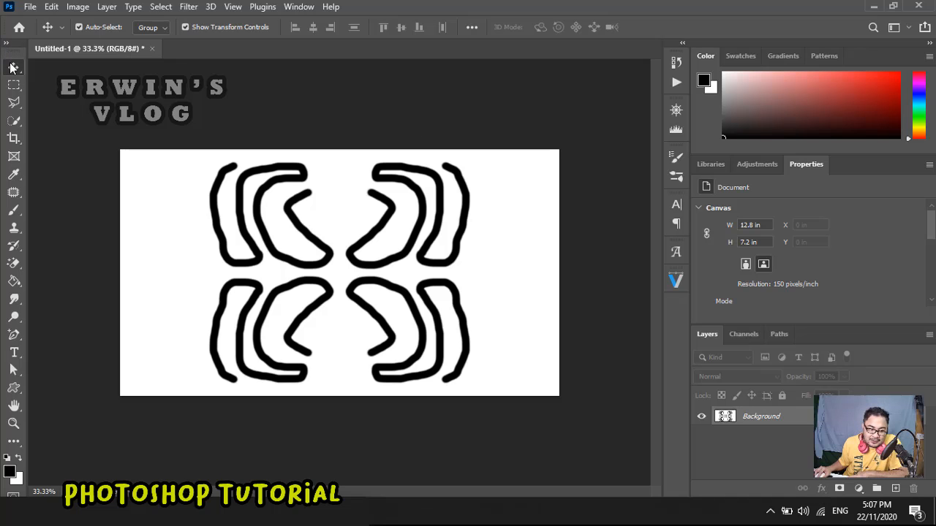
pyautogui.click(13, 212)
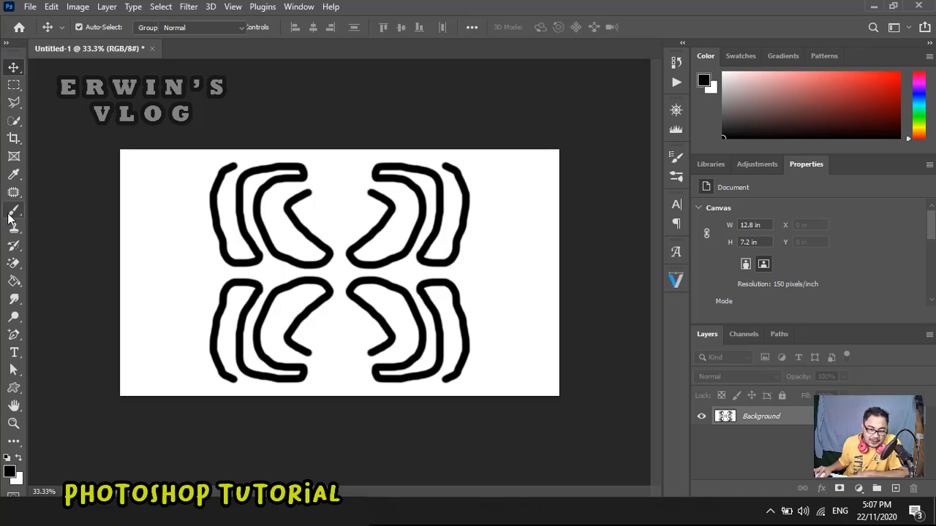
pyautogui.hotkey('ctrl', 'z')
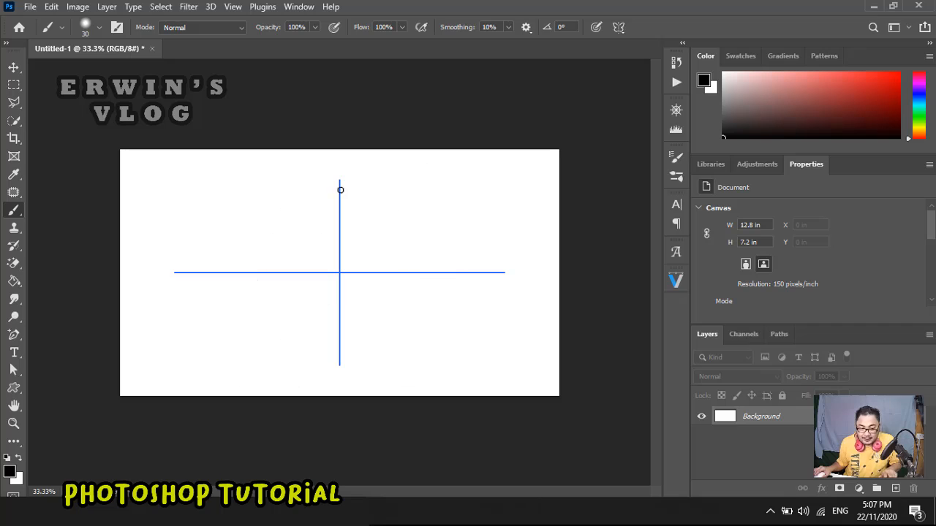
# Paint a wavy black stroke along the upper side of a Diagonal symmetry axis and preview the result without the guide
pyautogui.click(619, 27)
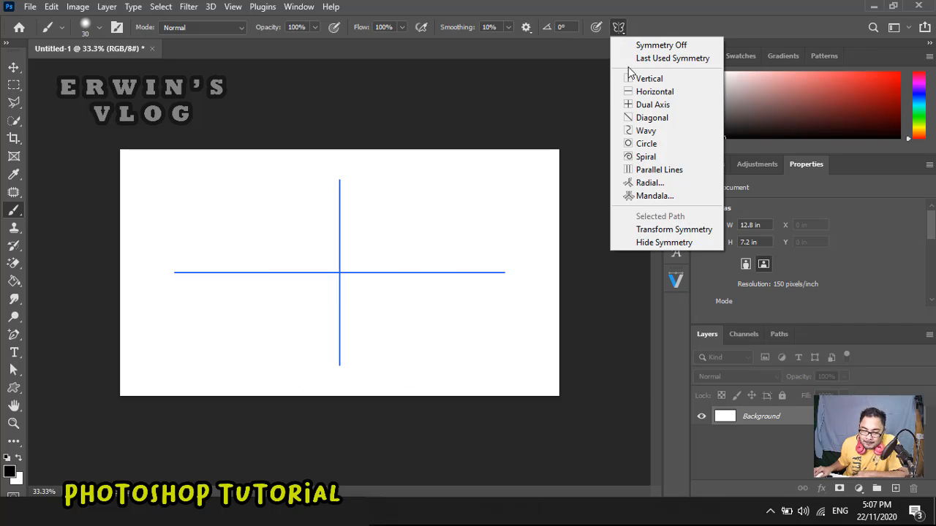
pyautogui.click(648, 118)
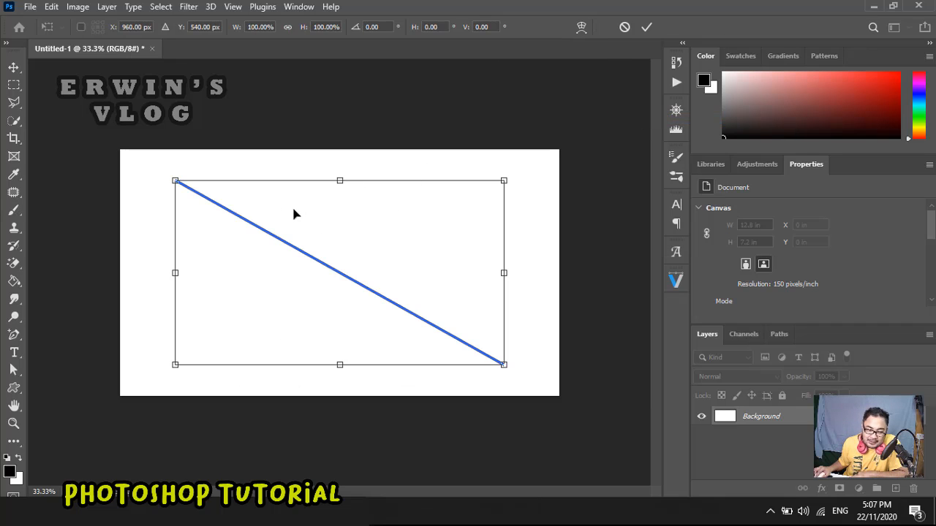
pyautogui.click(13, 210)
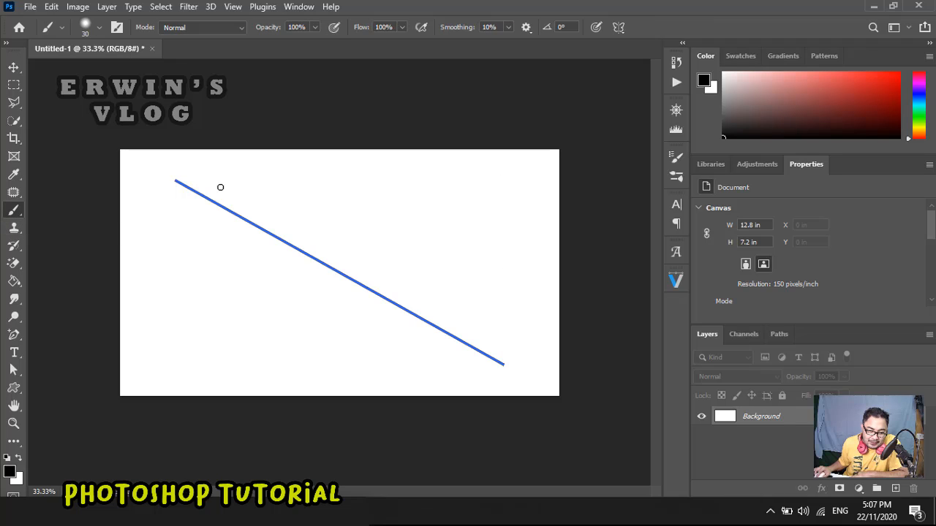
pyautogui.moveTo(211, 180)
pyautogui.mouseDown()
pyautogui.moveTo(253, 186)
pyautogui.moveTo(262, 209)
pyautogui.moveTo(293, 192)
pyautogui.moveTo(282, 210)
pyautogui.moveTo(291, 221)
pyautogui.moveTo(336, 203)
pyautogui.moveTo(317, 234)
pyautogui.moveTo(336, 239)
pyautogui.moveTo(368, 215)
pyautogui.moveTo(377, 226)
pyautogui.moveTo(358, 246)
pyautogui.moveTo(369, 264)
pyautogui.moveTo(418, 238)
pyautogui.moveTo(396, 281)
pyautogui.moveTo(422, 290)
pyautogui.moveTo(436, 259)
pyautogui.moveTo(461, 274)
pyautogui.moveTo(449, 297)
pyautogui.moveTo(461, 315)
pyautogui.moveTo(493, 288)
pyautogui.moveTo(489, 327)
pyautogui.mouseUp()
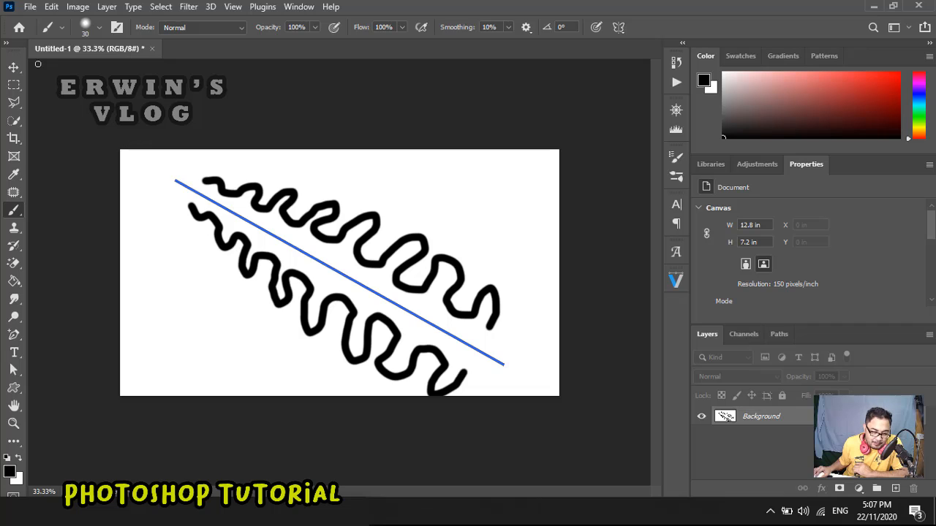
pyautogui.click(13, 67)
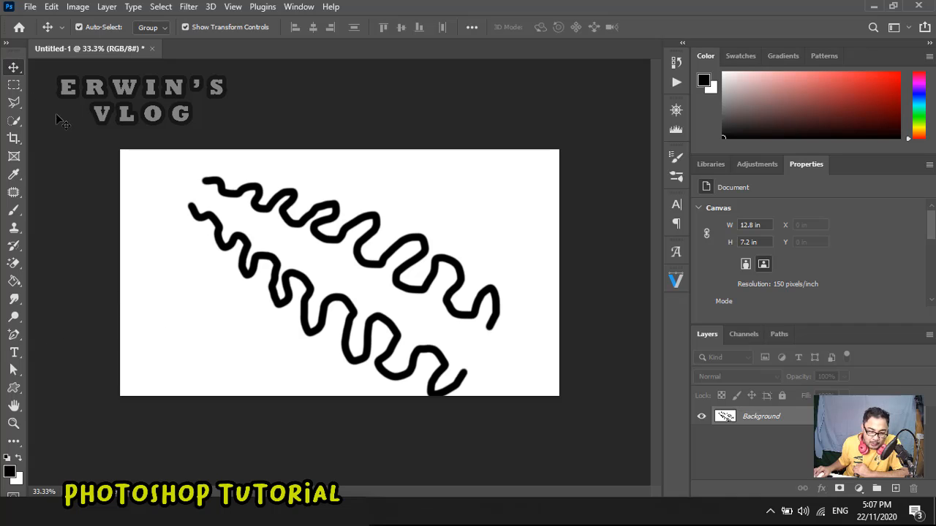
pyautogui.click(14, 209)
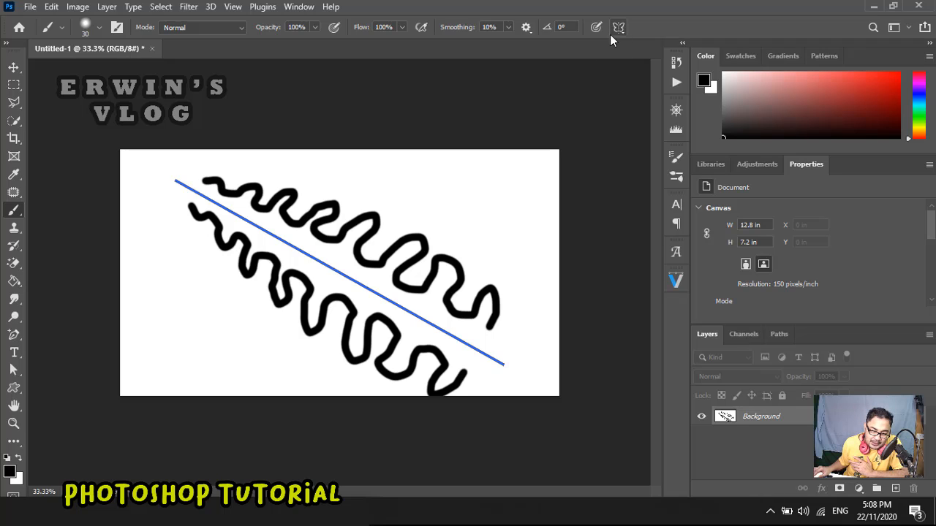
# Check the Technology Previews options in the preferences and leave them without making changes
pyautogui.click(52, 6)
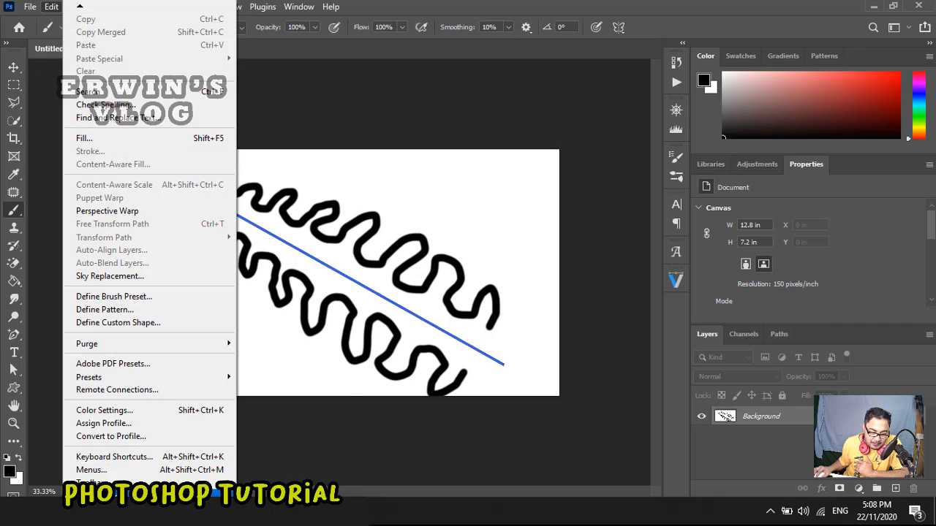
pyautogui.moveTo(117, 495)
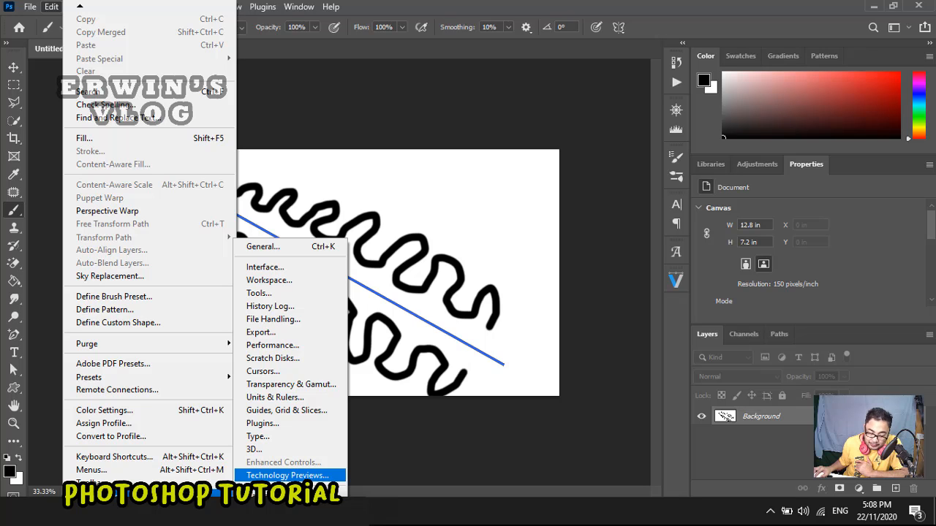
pyautogui.click(311, 476)
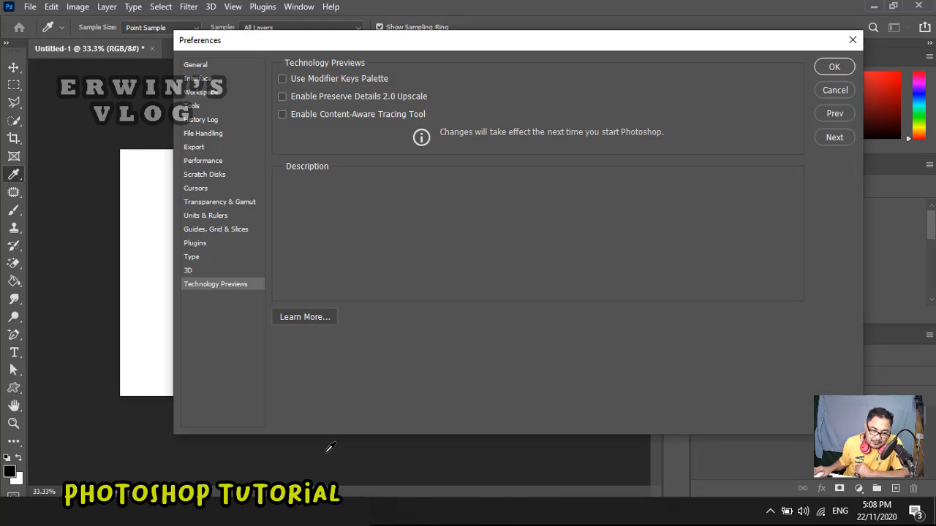
pyautogui.moveTo(414, 117)
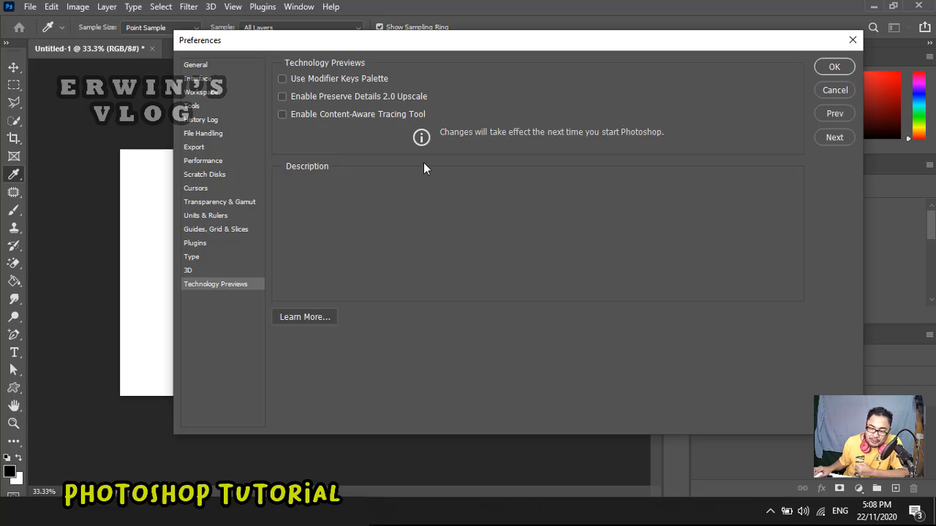
pyautogui.click(843, 91)
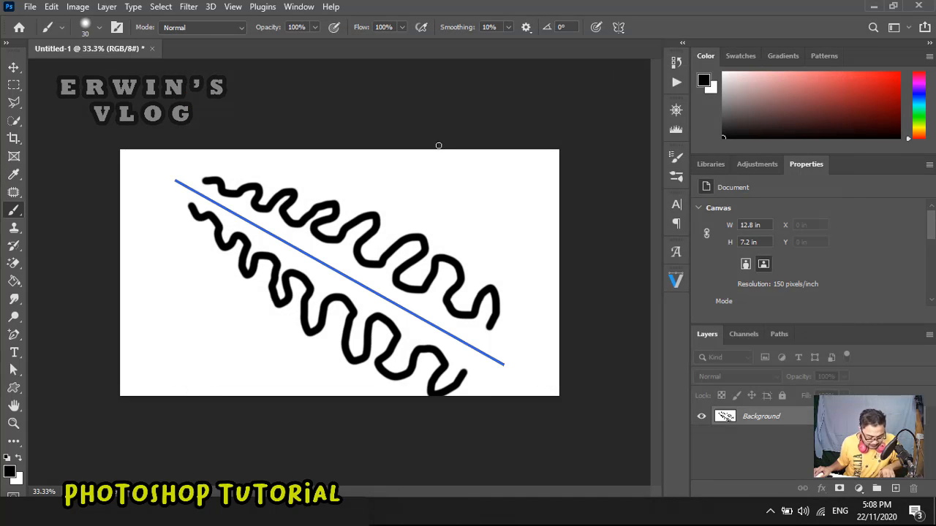
# Undo the diagonal stroke, and try Wavy paint symmetry with a winding brush stroke beside the curve, undoing that stroke as well
pyautogui.hotkey('ctrl', 'z')
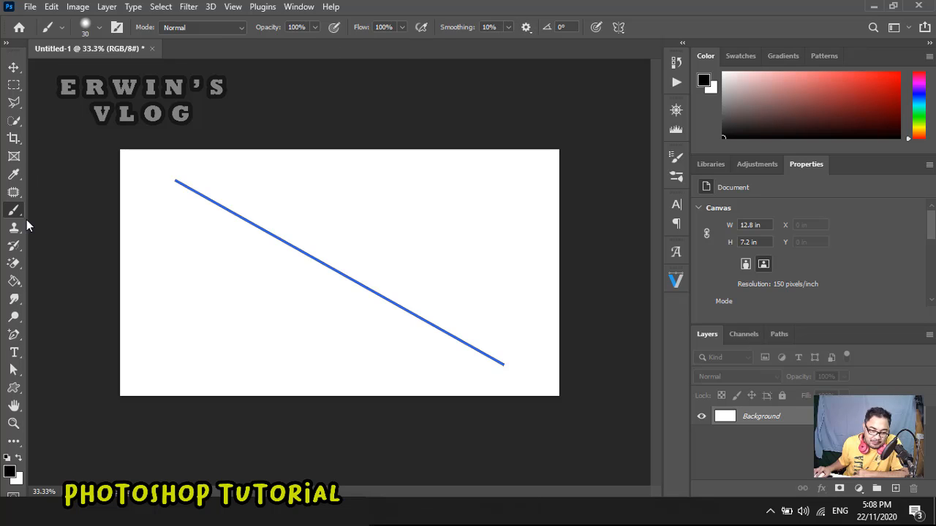
pyautogui.click(619, 28)
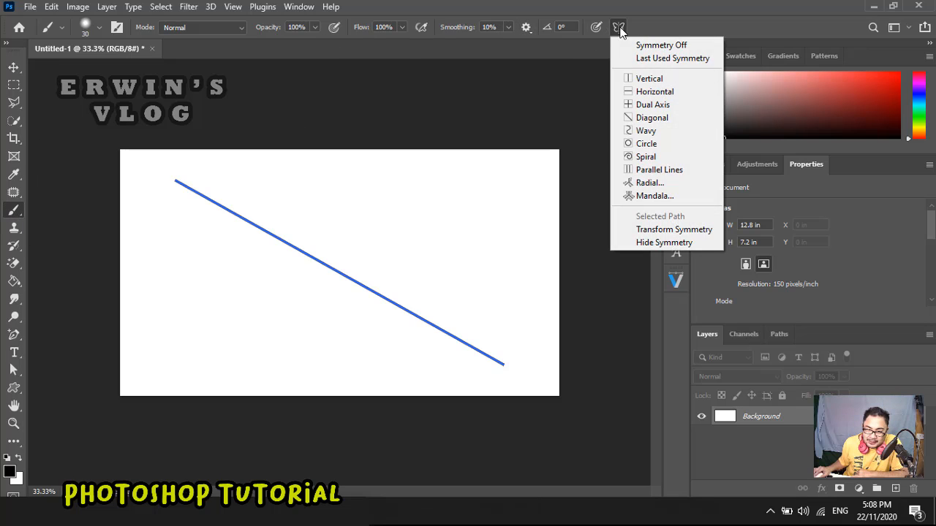
pyautogui.click(652, 136)
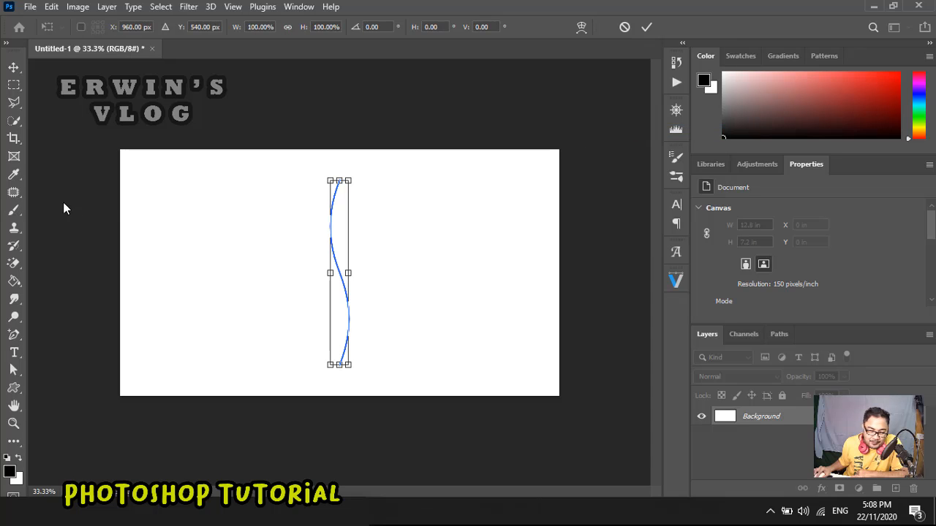
pyautogui.click(13, 210)
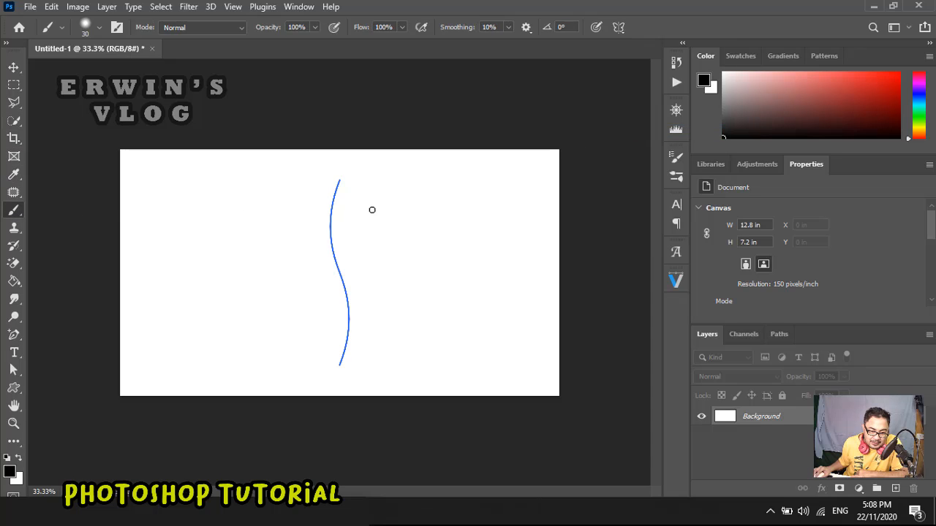
pyautogui.moveTo(382, 188)
pyautogui.mouseDown()
pyautogui.moveTo(357, 213)
pyautogui.moveTo(378, 223)
pyautogui.moveTo(368, 238)
pyautogui.moveTo(382, 256)
pyautogui.moveTo(421, 265)
pyautogui.moveTo(443, 241)
pyautogui.moveTo(450, 194)
pyautogui.moveTo(488, 204)
pyautogui.moveTo(488, 272)
pyautogui.moveTo(454, 309)
pyautogui.moveTo(419, 319)
pyautogui.moveTo(459, 355)
pyautogui.moveTo(489, 354)
pyautogui.mouseUp()
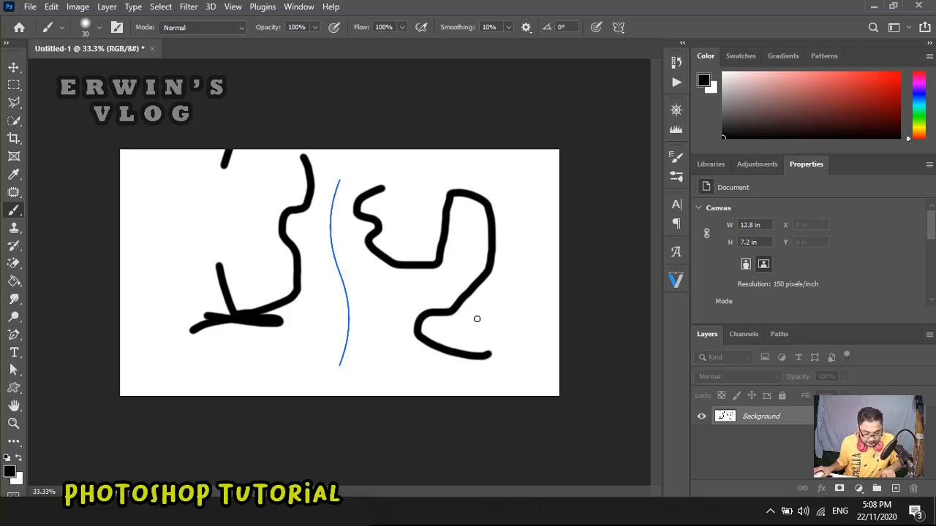
pyautogui.hotkey('ctrl', 'z')
# Try Circle paint symmetry with black brush strokes around and inside the circle, then undo the strokes
pyautogui.click(618, 27)
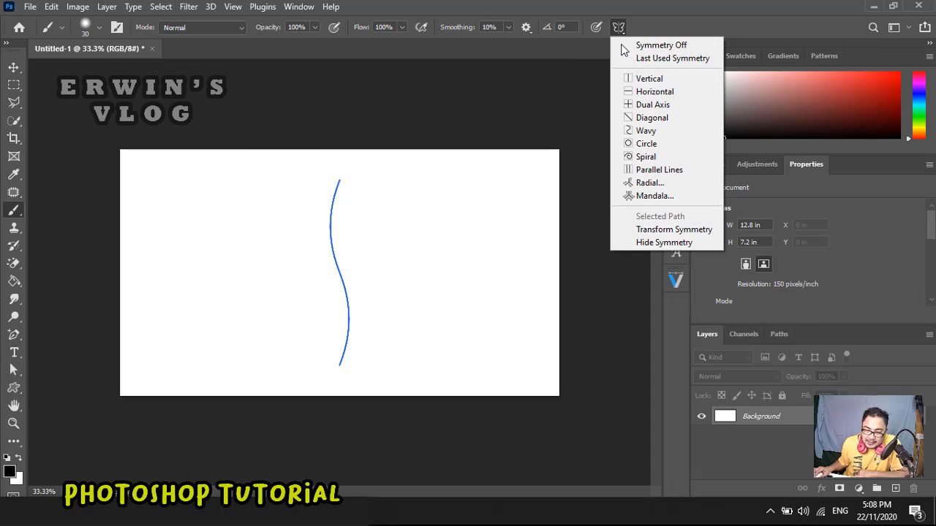
pyautogui.click(647, 144)
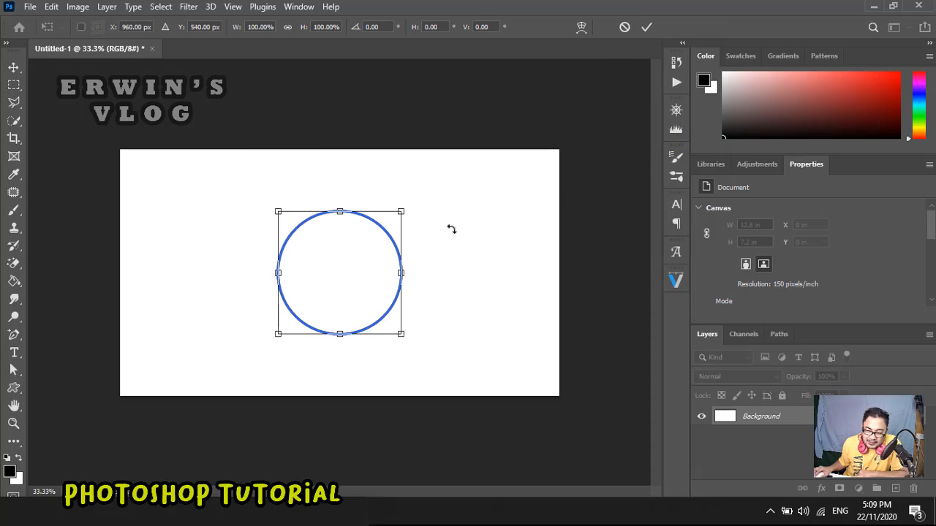
pyautogui.click(14, 210)
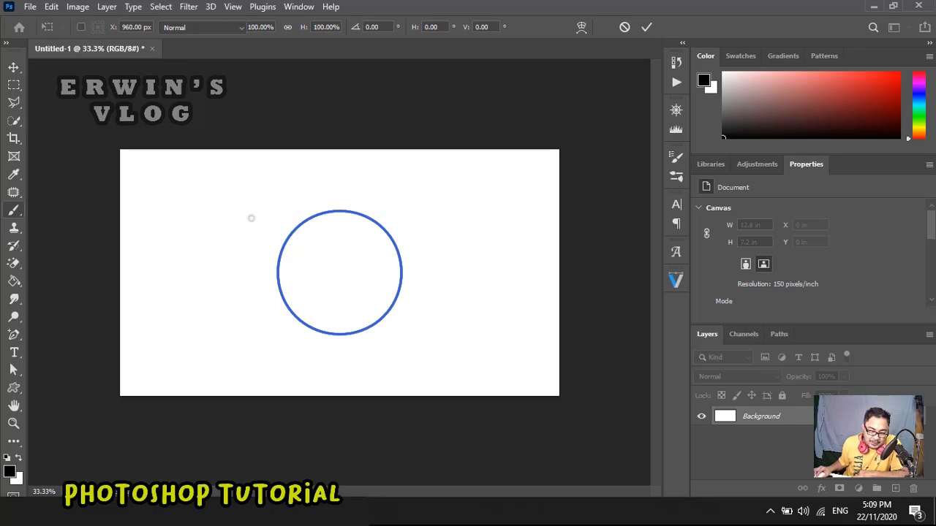
pyautogui.moveTo(392, 204)
pyautogui.mouseDown()
pyautogui.moveTo(416, 220)
pyautogui.moveTo(420, 267)
pyautogui.moveTo(408, 325)
pyautogui.moveTo(325, 360)
pyautogui.moveTo(276, 338)
pyautogui.moveTo(260, 306)
pyautogui.moveTo(268, 229)
pyautogui.moveTo(316, 187)
pyautogui.moveTo(351, 187)
pyautogui.moveTo(383, 210)
pyautogui.moveTo(396, 186)
pyautogui.moveTo(432, 196)
pyautogui.moveTo(448, 232)
pyautogui.moveTo(436, 310)
pyautogui.moveTo(386, 366)
pyautogui.moveTo(295, 381)
pyautogui.mouseUp()
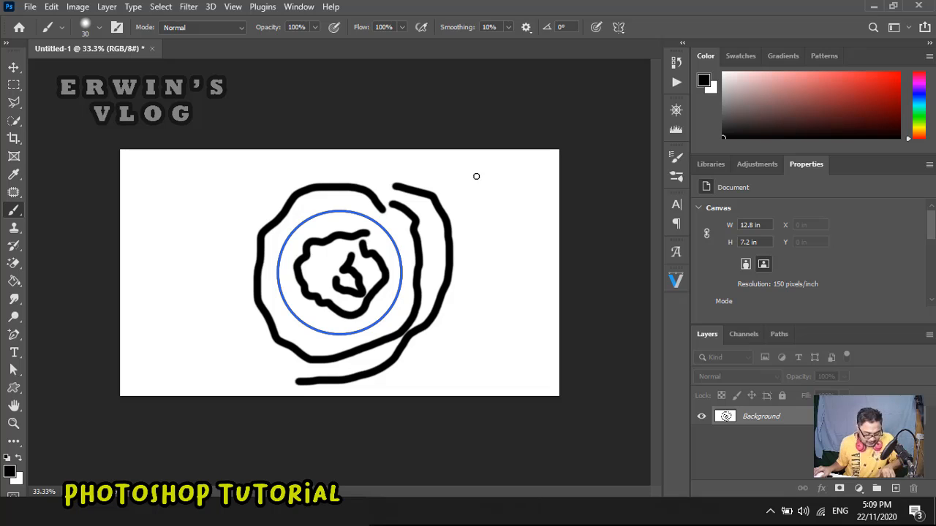
pyautogui.hotkey('ctrl', 'z')
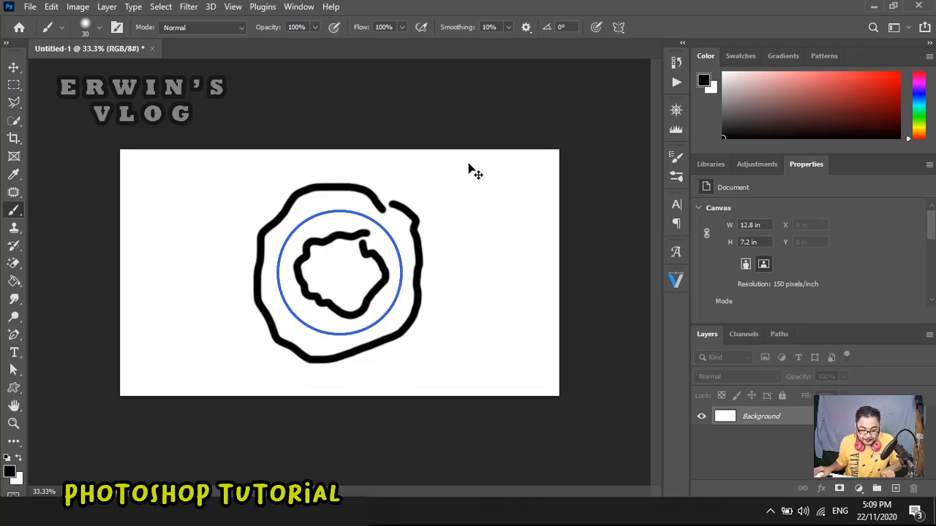
pyautogui.hotkey('ctrl', 'z')
# Try Spiral paint symmetry with a winding brush stroke beside the spiral, and undo the stroke
pyautogui.click(618, 27)
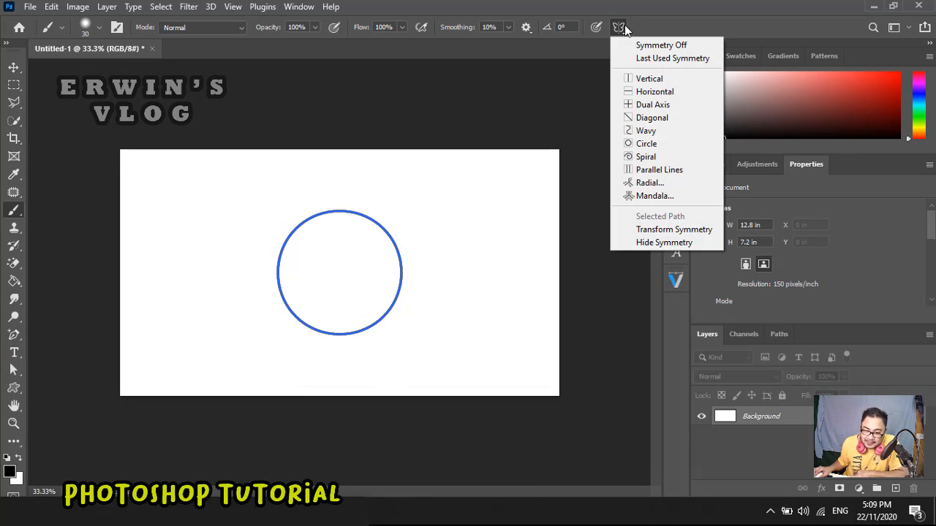
pyautogui.click(645, 156)
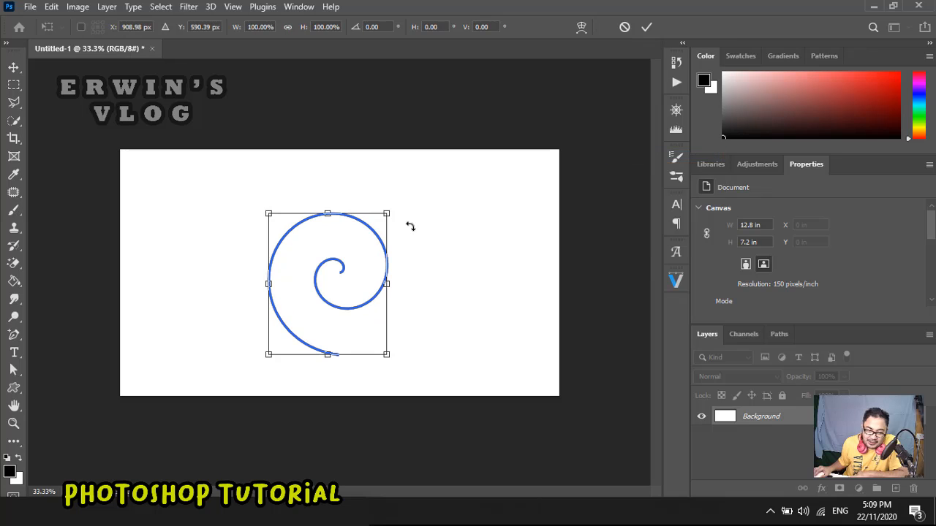
pyautogui.click(14, 210)
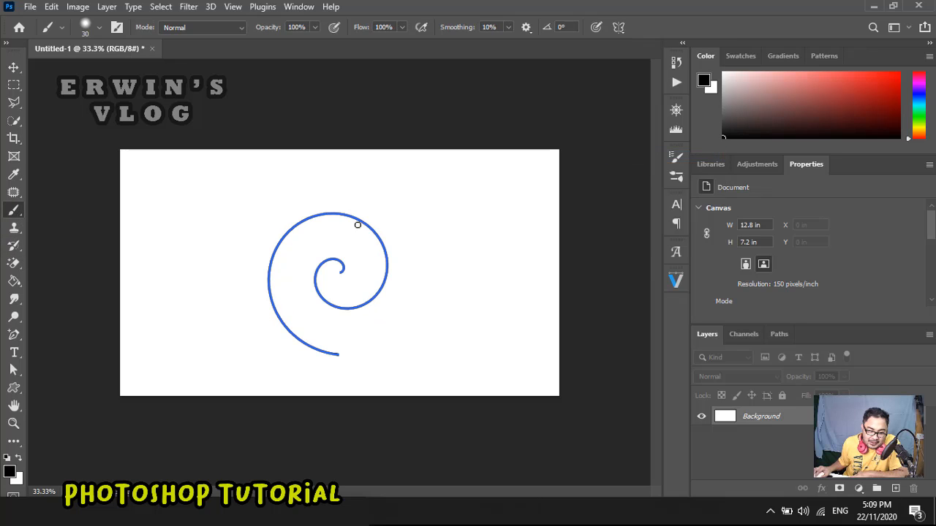
pyautogui.moveTo(412, 223)
pyautogui.mouseDown()
pyautogui.moveTo(380, 191)
pyautogui.moveTo(399, 233)
pyautogui.moveTo(437, 250)
pyautogui.moveTo(445, 222)
pyautogui.moveTo(470, 278)
pyautogui.moveTo(382, 329)
pyautogui.moveTo(396, 321)
pyautogui.mouseUp()
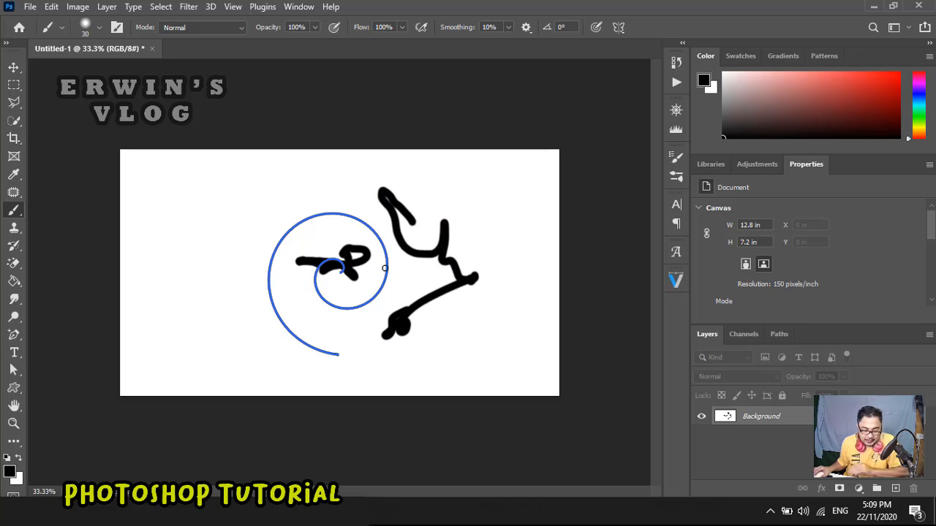
pyautogui.hotkey('ctrl', 'z')
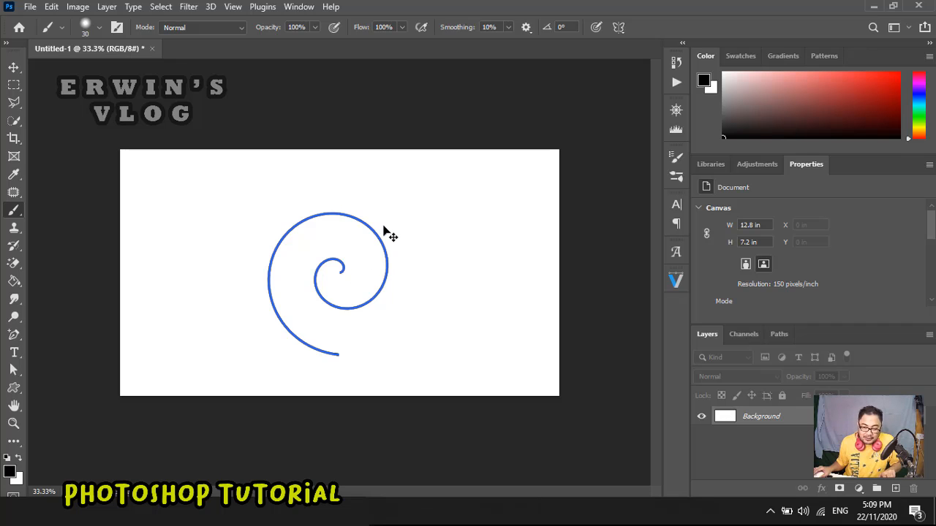
pyautogui.hotkey('ctrl', 'z')
# Try Parallel Lines paint symmetry with wavy strokes beside each of the two lines, and undo the strokes
pyautogui.click(615, 27)
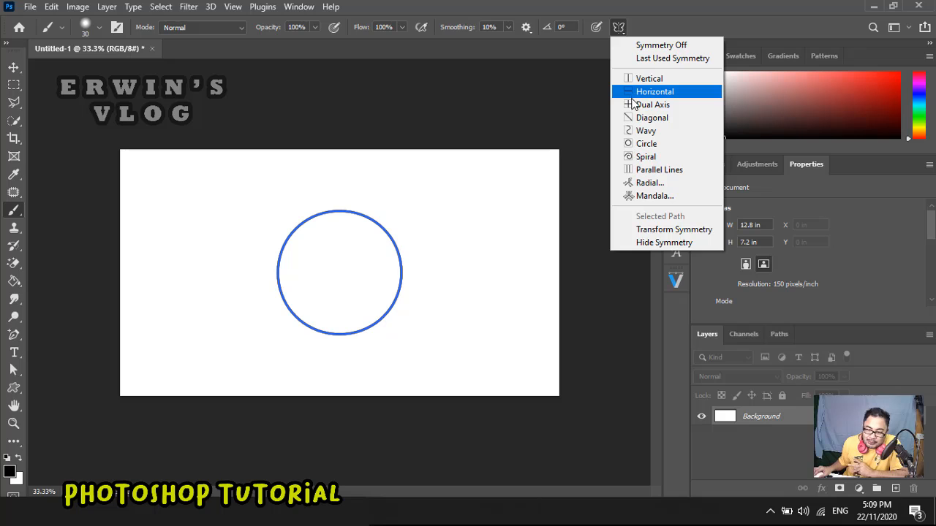
pyautogui.click(658, 170)
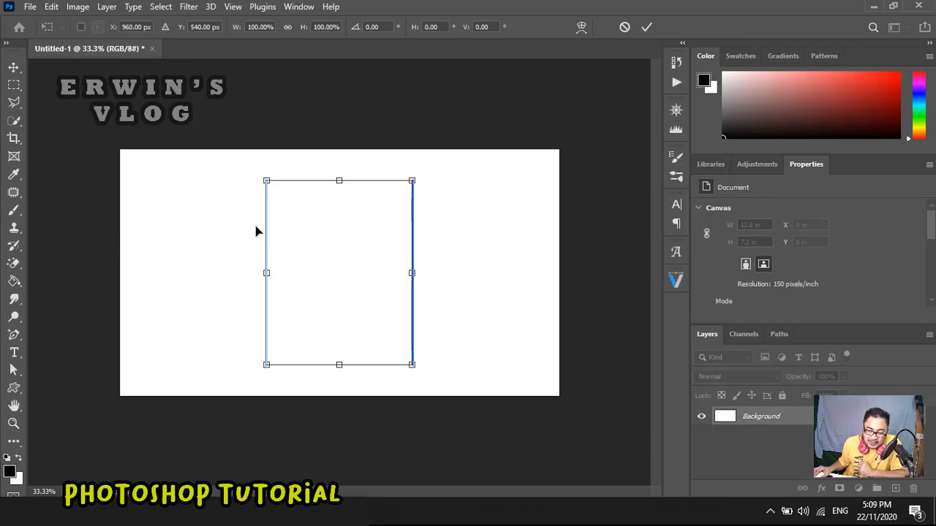
pyautogui.click(14, 210)
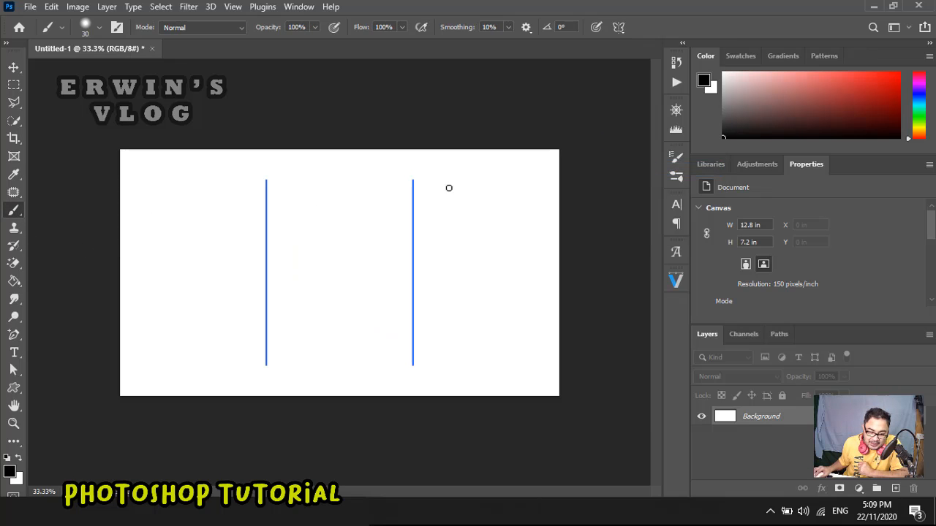
pyautogui.moveTo(448, 192)
pyautogui.mouseDown()
pyautogui.moveTo(437, 218)
pyautogui.moveTo(452, 235)
pyautogui.moveTo(443, 303)
pyautogui.moveTo(453, 352)
pyautogui.mouseUp()
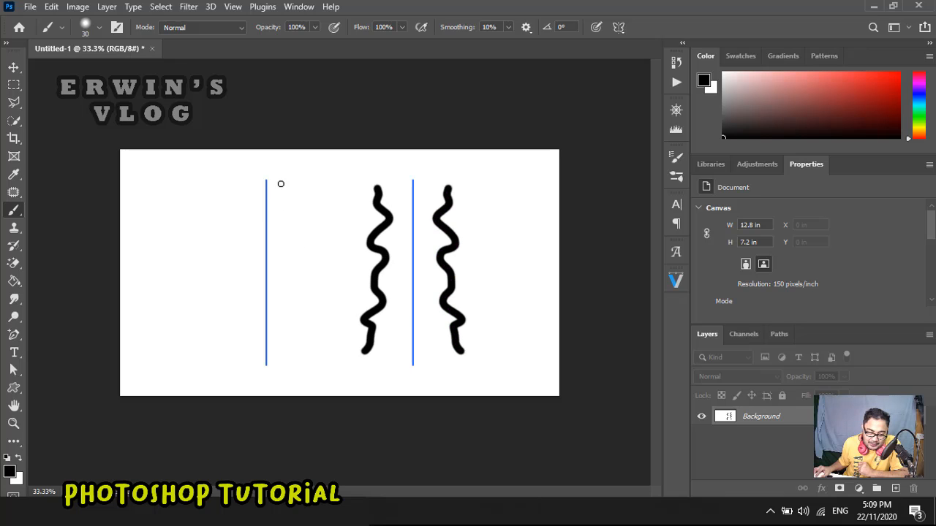
pyautogui.moveTo(296, 193)
pyautogui.mouseDown()
pyautogui.moveTo(278, 206)
pyautogui.moveTo(298, 227)
pyautogui.moveTo(317, 339)
pyautogui.mouseUp()
pyautogui.hotkey('ctrl', 'z')
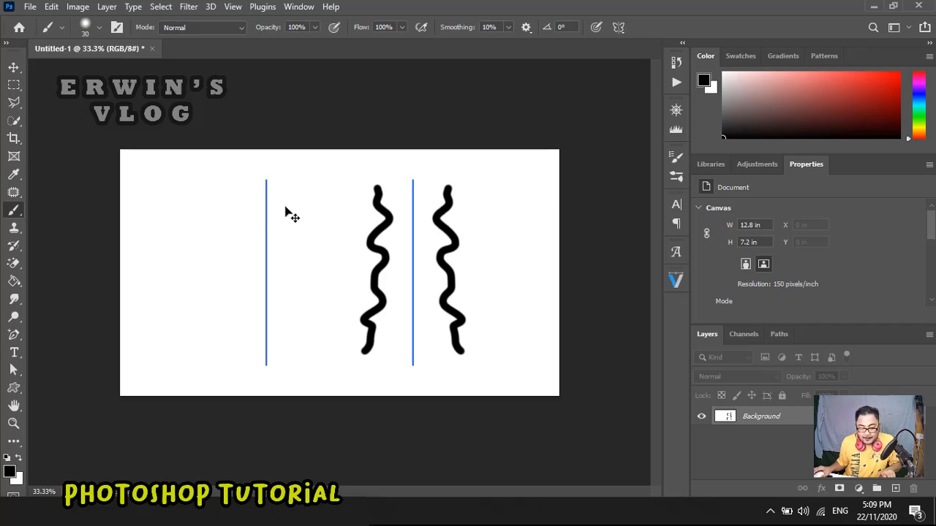
pyautogui.hotkey('ctrl', 'z')
pyautogui.hotkey('ctrl', 'z')
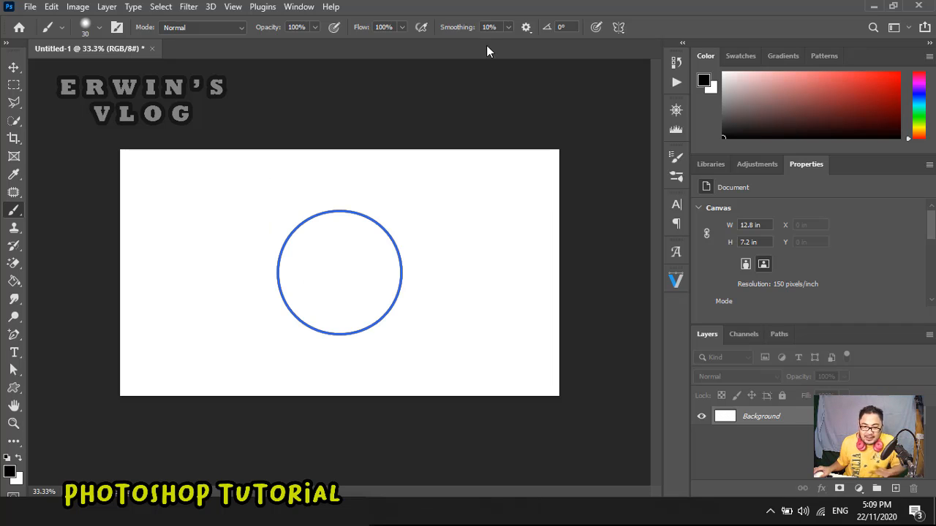
# Try Radial paint symmetry with a segment count of 5 and a long looping brush stroke, and undo the stroke
pyautogui.click(618, 27)
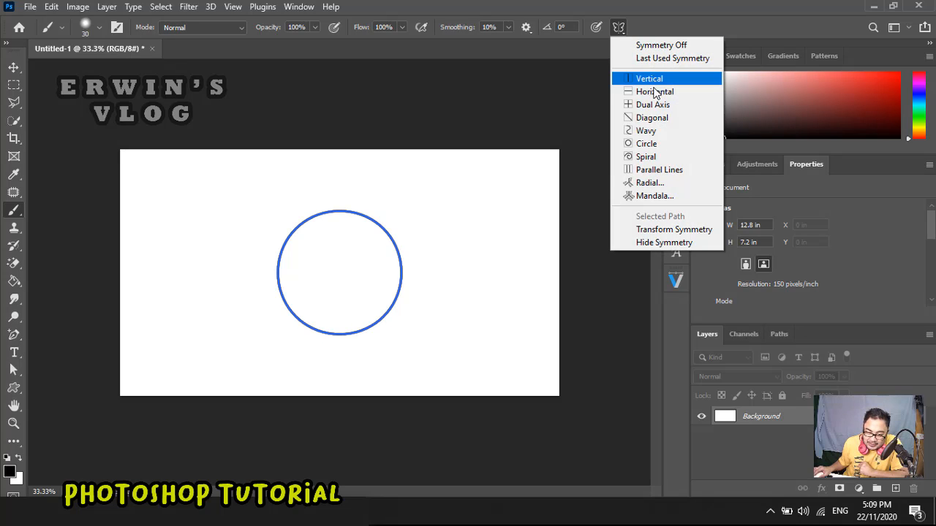
pyautogui.click(654, 185)
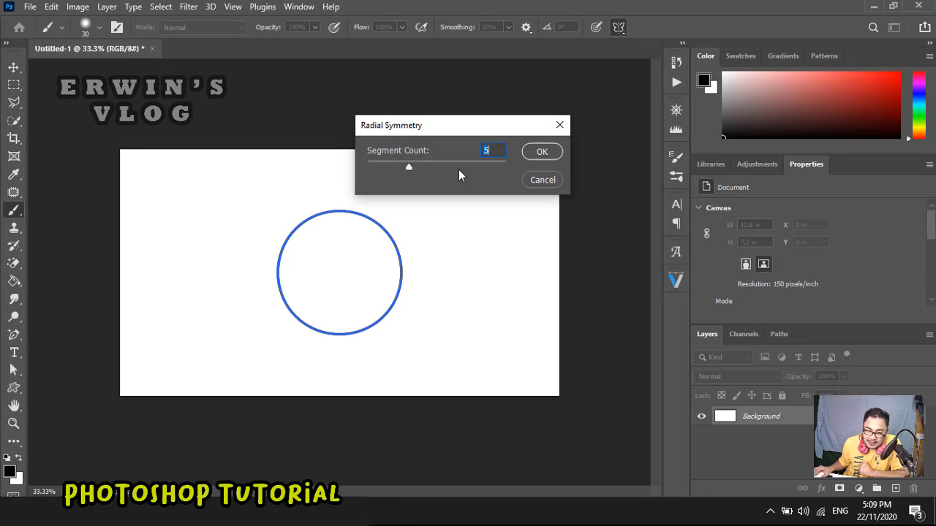
pyautogui.click(542, 152)
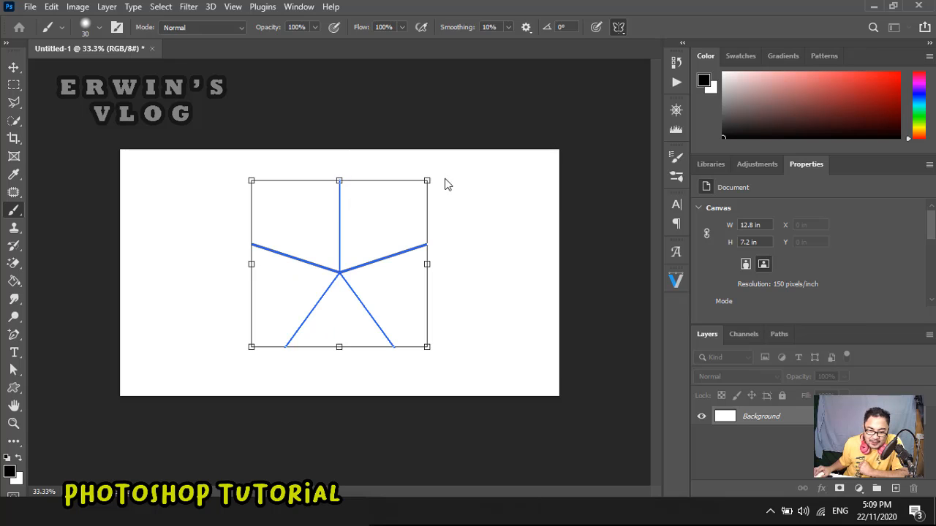
pyautogui.click(20, 210)
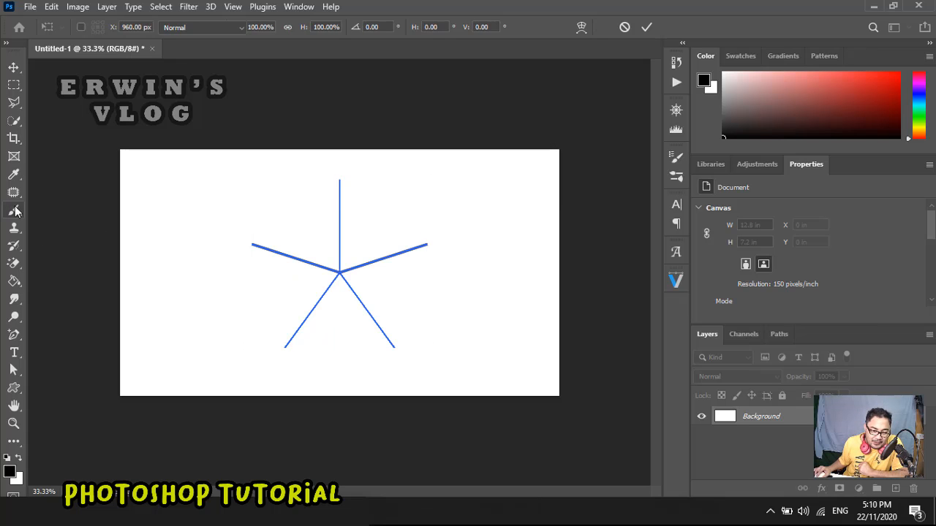
pyautogui.moveTo(372, 183)
pyautogui.mouseDown()
pyautogui.moveTo(358, 211)
pyautogui.moveTo(370, 229)
pyautogui.moveTo(416, 202)
pyautogui.moveTo(441, 219)
pyautogui.moveTo(439, 272)
pyautogui.moveTo(475, 254)
pyautogui.moveTo(482, 218)
pyautogui.moveTo(454, 204)
pyautogui.moveTo(422, 218)
pyautogui.moveTo(435, 251)
pyautogui.moveTo(480, 270)
pyautogui.moveTo(501, 246)
pyautogui.moveTo(496, 198)
pyautogui.mouseUp()
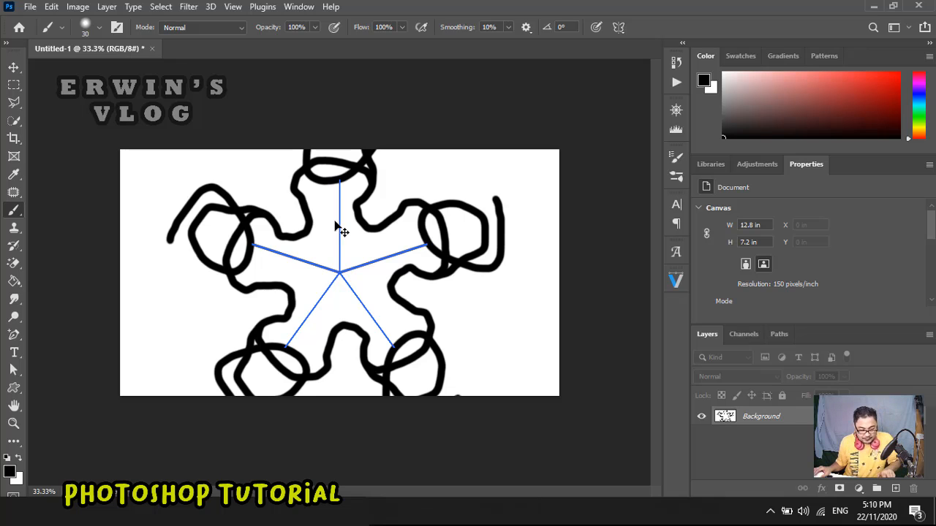
pyautogui.hotkey('ctrl', 'z')
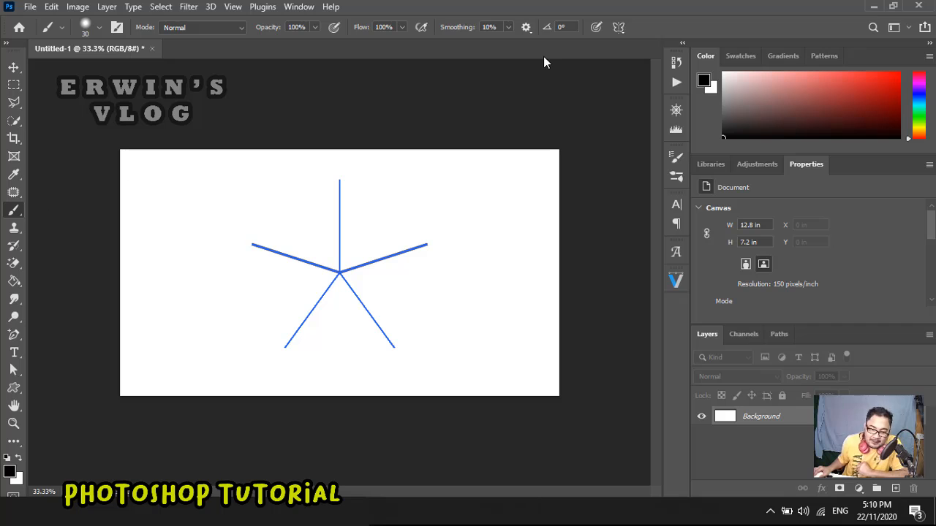
# Set up Mandala paint symmetry with a segment count of 3 and paint a black curling ornament around its axes
pyautogui.click(625, 27)
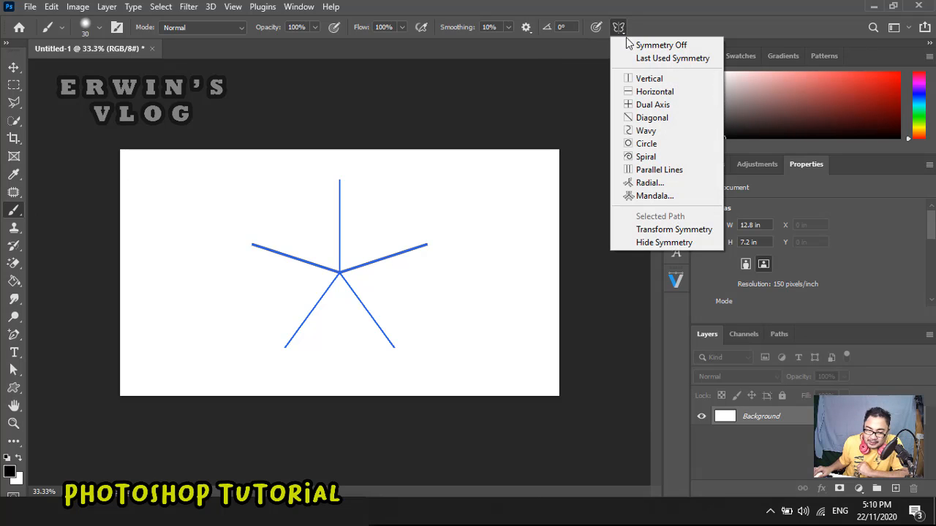
pyautogui.click(643, 196)
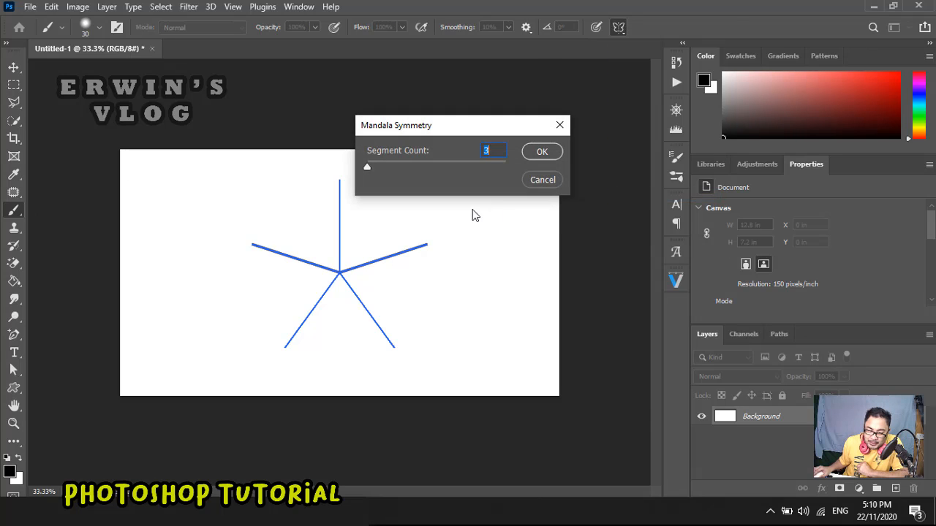
pyautogui.click(542, 153)
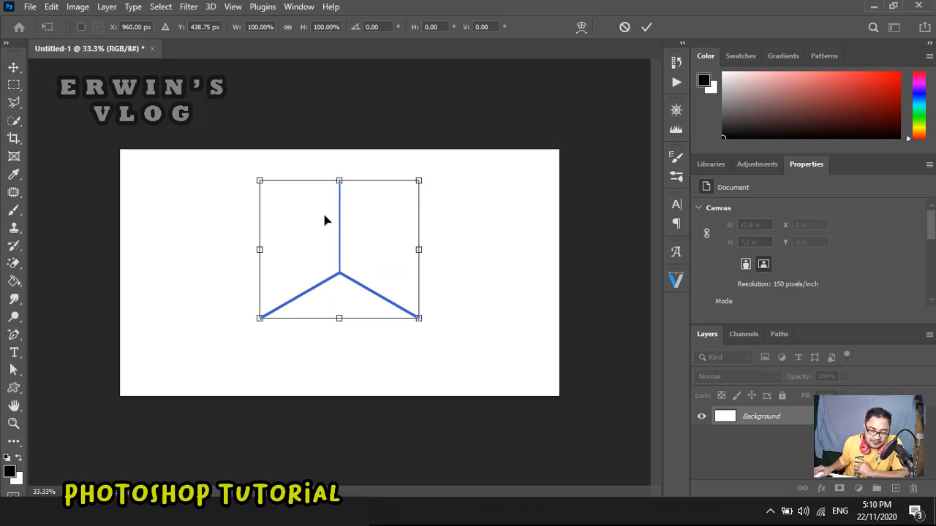
pyautogui.click(14, 211)
pyautogui.moveTo(357, 183)
pyautogui.mouseDown()
pyautogui.moveTo(366, 260)
pyautogui.moveTo(434, 235)
pyautogui.moveTo(425, 296)
pyautogui.moveTo(454, 308)
pyautogui.moveTo(455, 286)
pyautogui.moveTo(432, 277)
pyautogui.moveTo(465, 265)
pyautogui.moveTo(468, 311)
pyautogui.moveTo(453, 340)
pyautogui.mouseUp()
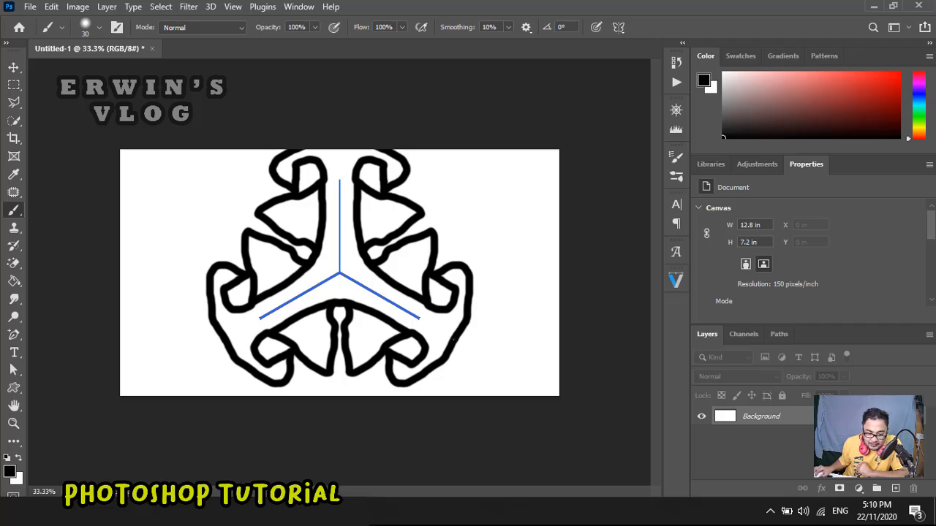
# Switch to the Move tool and unlock the Background so the mandala drawing becomes a regular layer
pyautogui.click(14, 68)
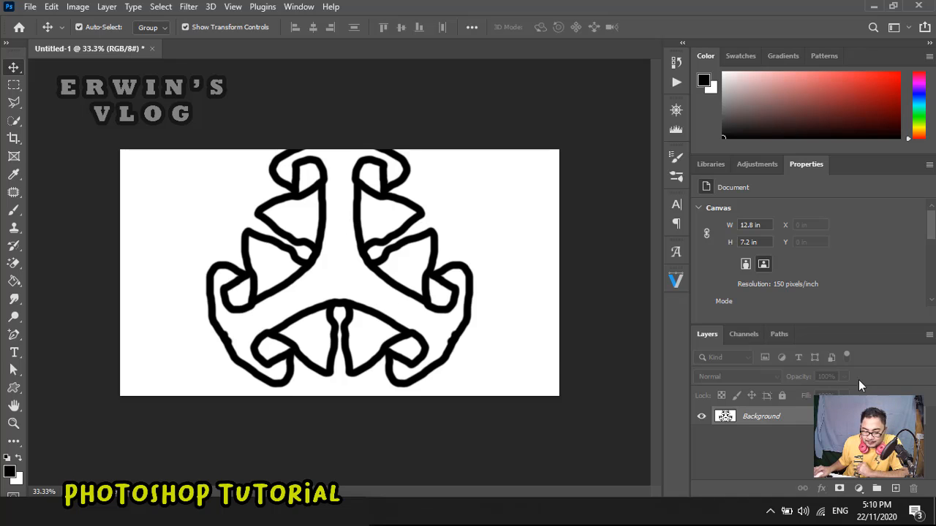
pyautogui.click(915, 416)
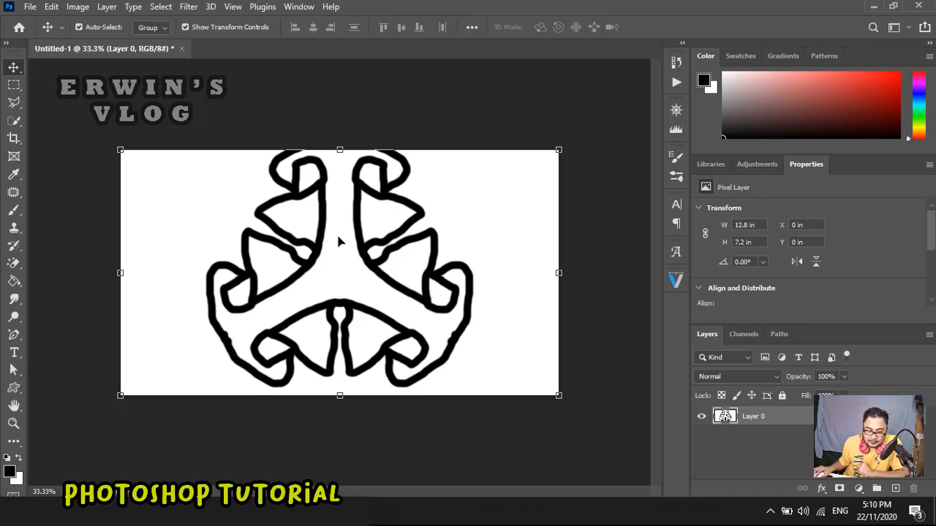
pyautogui.moveTo(341, 237)
pyautogui.mouseDown()
pyautogui.moveTo(342, 254)
pyautogui.moveTo(341, 239)
pyautogui.mouseUp()
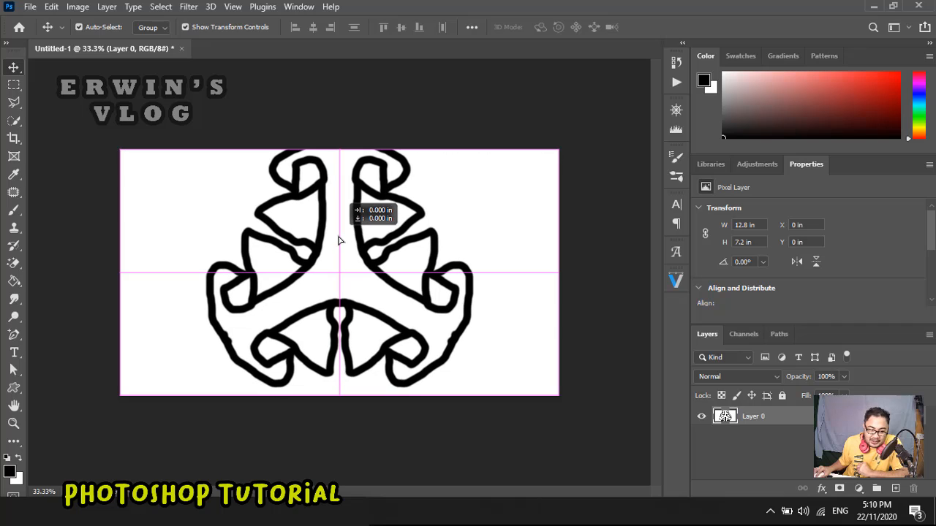
# Add a Color Overlay effect to the mandala layer with the Screen blend mode, keeping the drawing in view
pyautogui.click(821, 488)
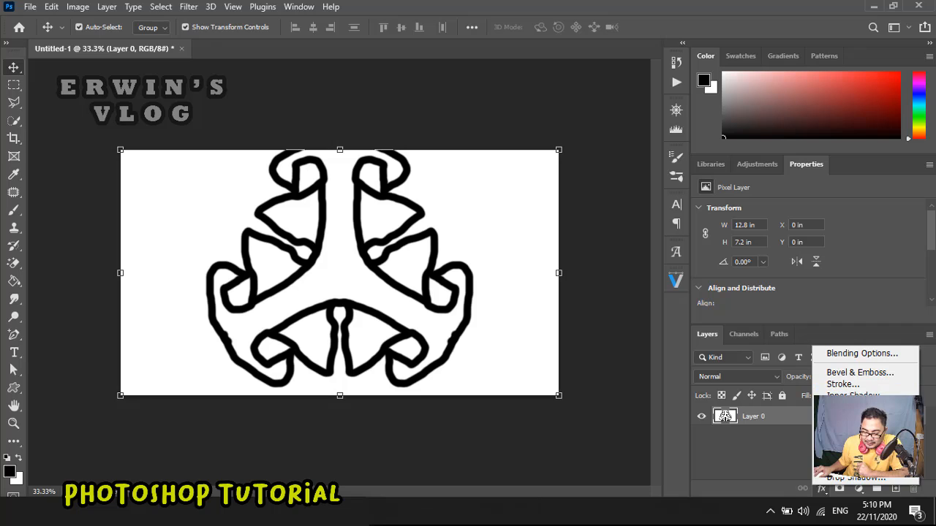
pyautogui.click(841, 432)
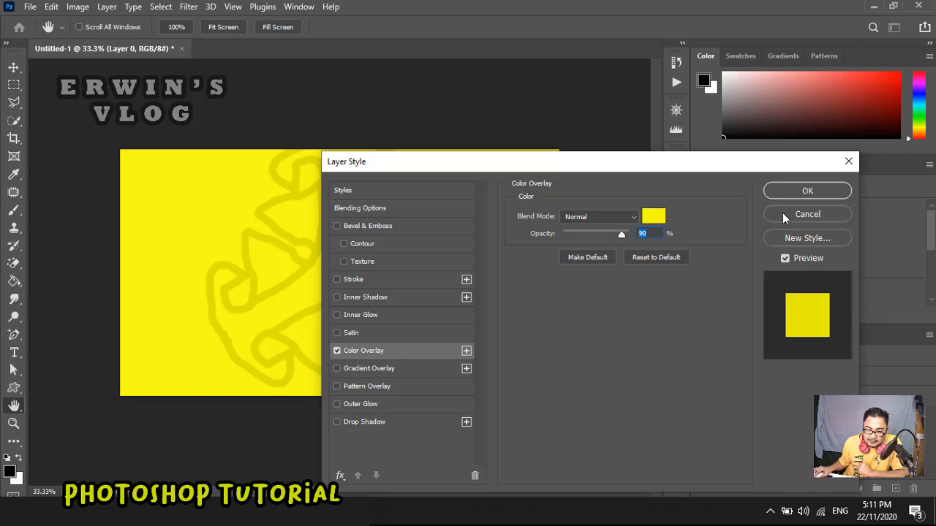
pyautogui.click(632, 217)
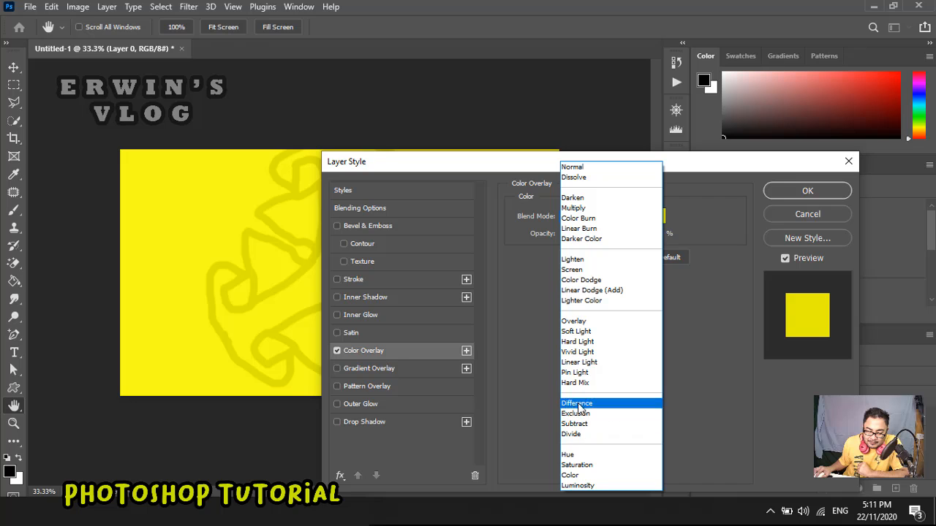
pyautogui.click(577, 269)
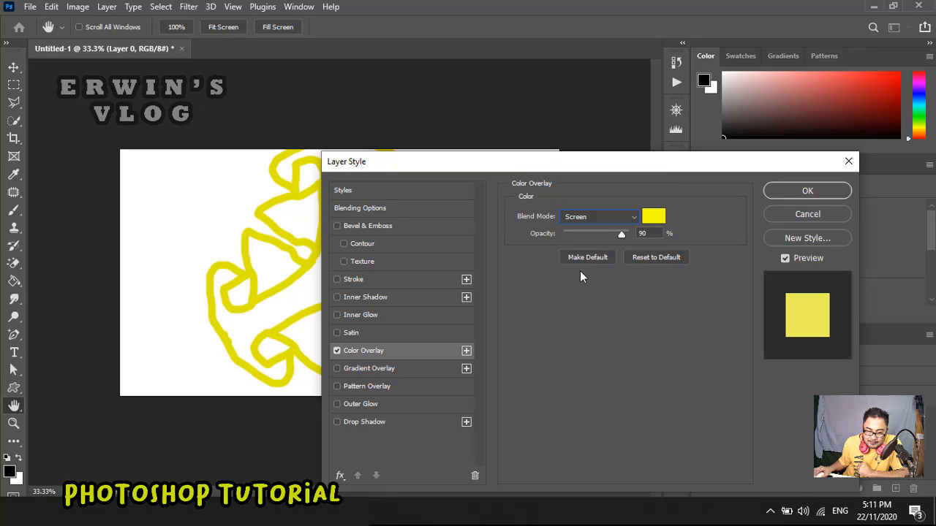
pyautogui.moveTo(615, 163); pyautogui.dragTo(695, 134)
# Change the overlay color to a vivid blue and apply the layer style to the mandala drawing
pyautogui.click(734, 189)
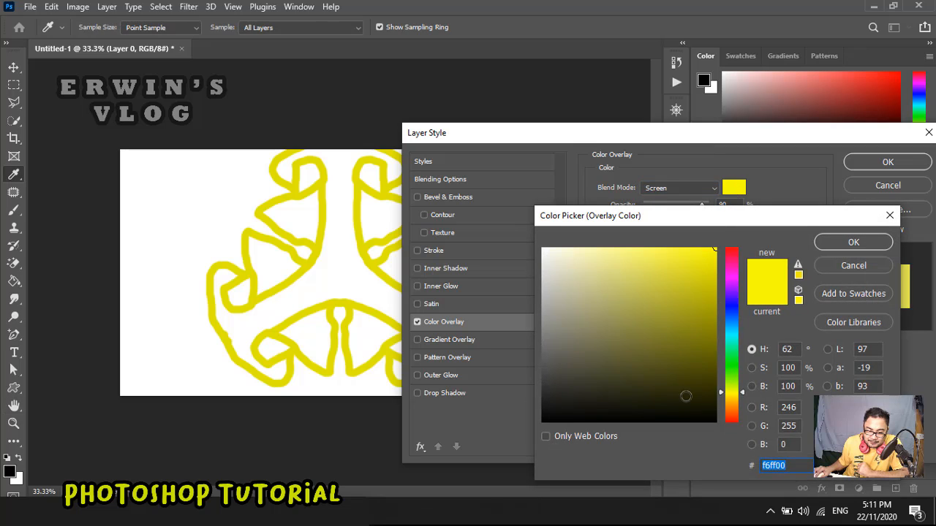
pyautogui.click(678, 409)
pyautogui.click(734, 301)
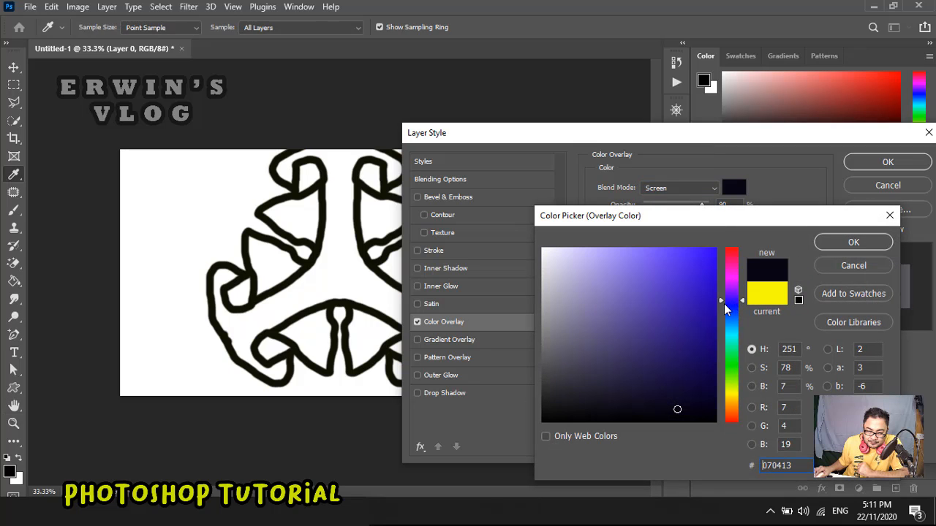
pyautogui.click(582, 398)
pyautogui.click(616, 410)
pyautogui.click(656, 405)
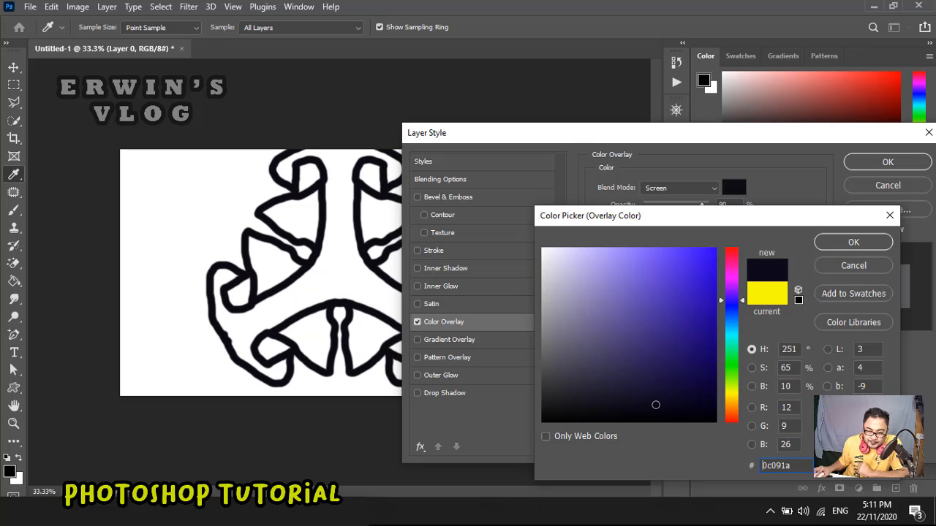
pyautogui.click(703, 291)
pyautogui.moveTo(693, 263); pyautogui.dragTo(739, 241)
pyautogui.click(826, 241)
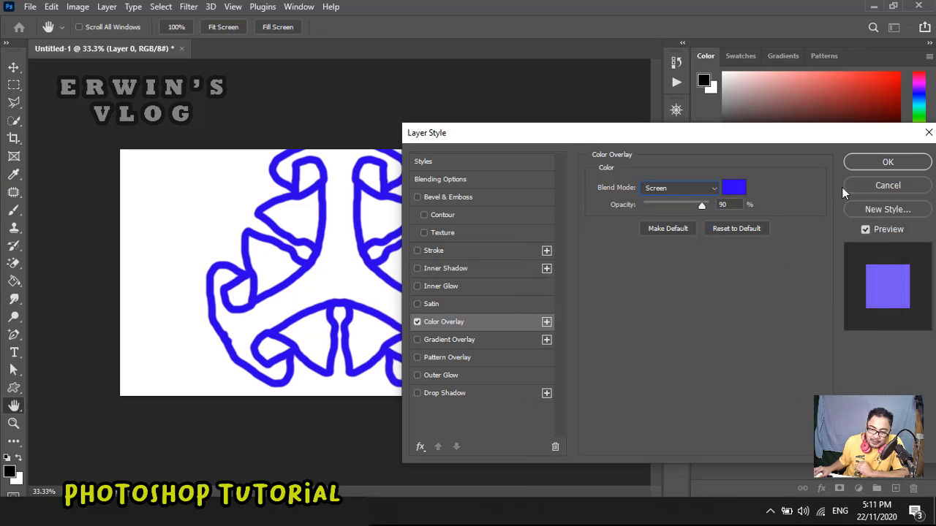
pyautogui.click(863, 162)
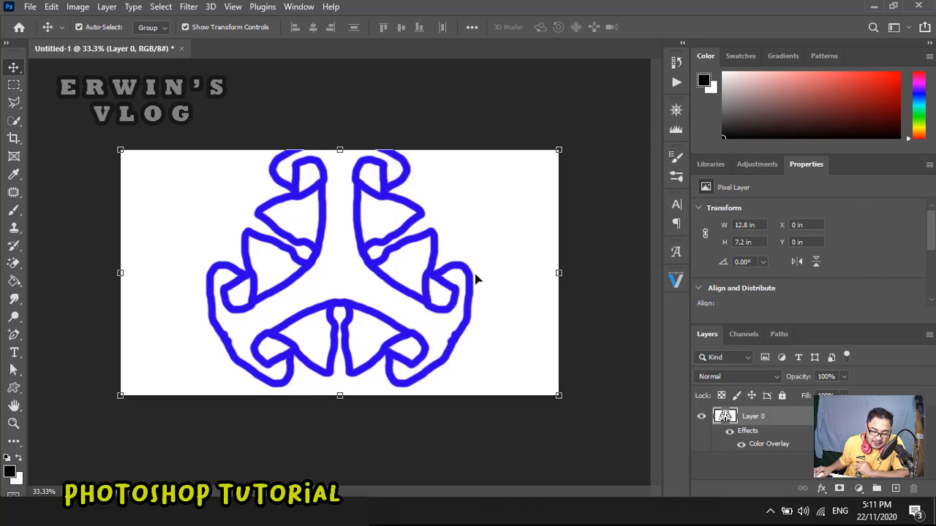